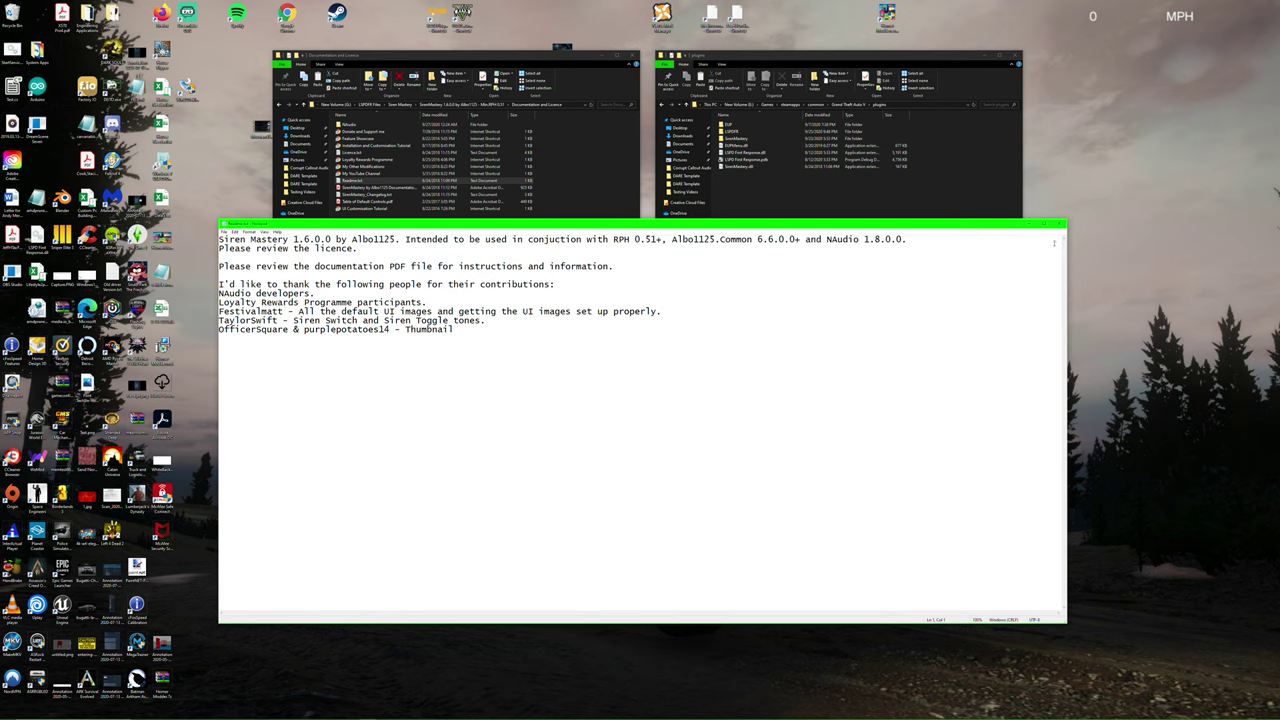
Step: Close the readme, open the SirenMastery documentation PDF at its installation instructions and place it beside the plugins folder window
{"action": "left_click", "coordinate": [1060, 223]}
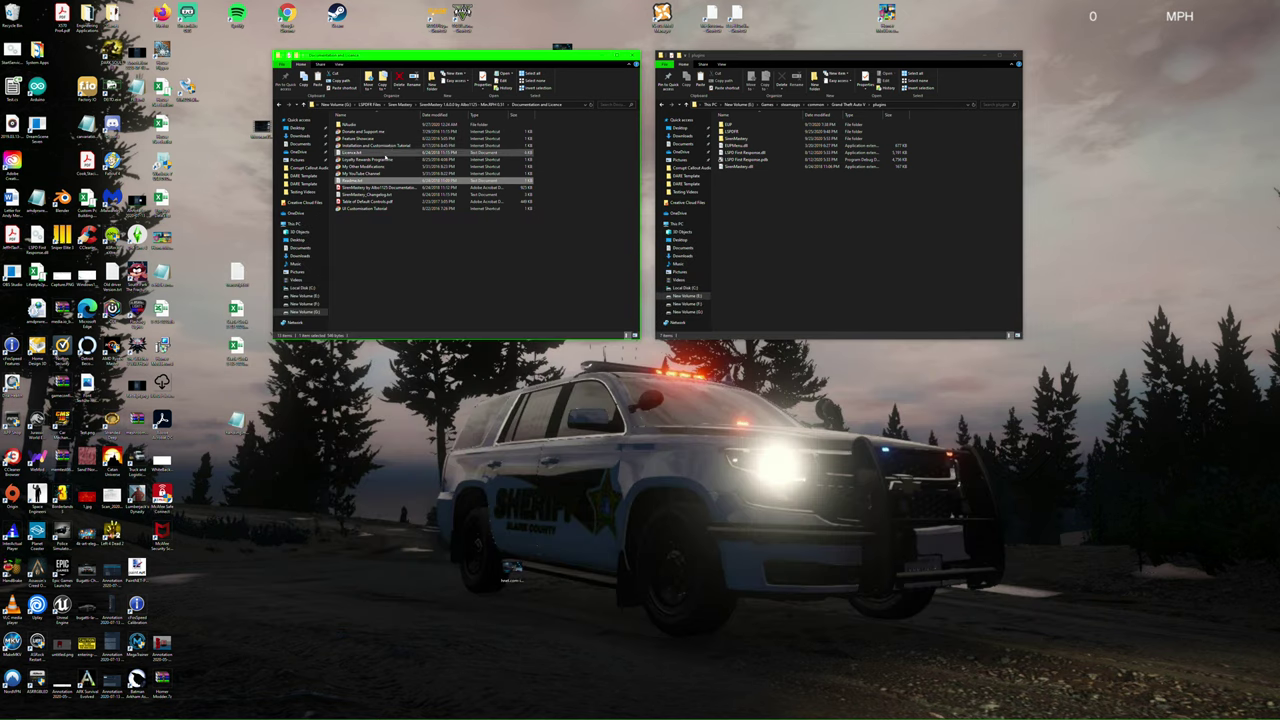
{"action": "left_click_drag", "start_coordinate": [388, 215], "coordinate": [380, 126]}
{"action": "left_click", "coordinate": [415, 241]}
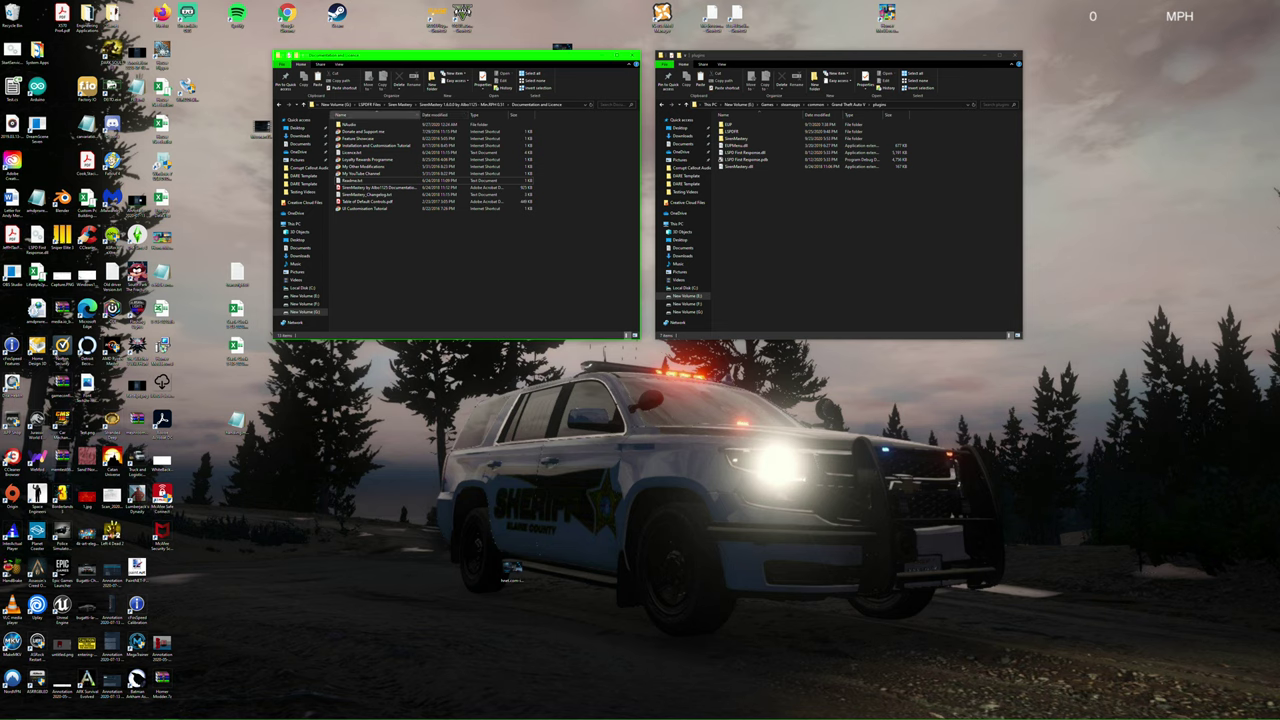
{"action": "double_click", "coordinate": [390, 188]}
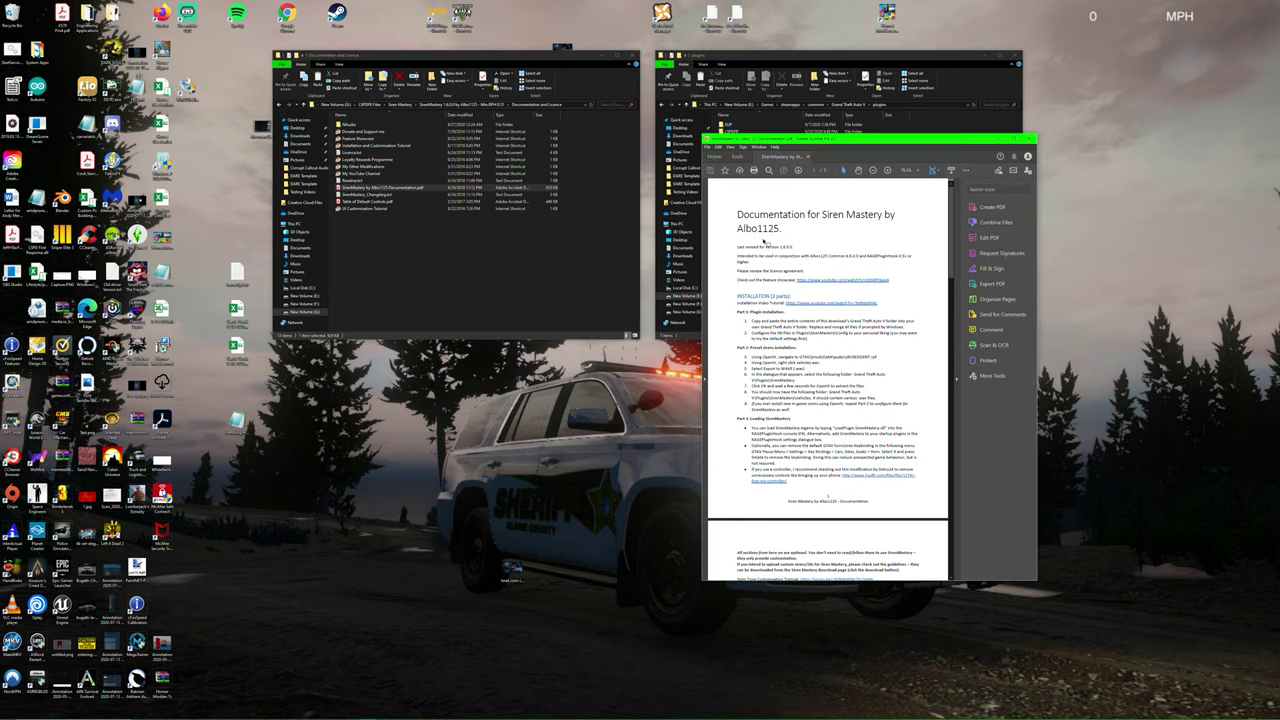
{"action": "mouse_move", "coordinate": [869, 140]}
{"action": "left_mouse_down"}
{"action": "mouse_move", "coordinate": [826, 141]}
{"action": "mouse_move", "coordinate": [858, 123]}
{"action": "left_mouse_up"}
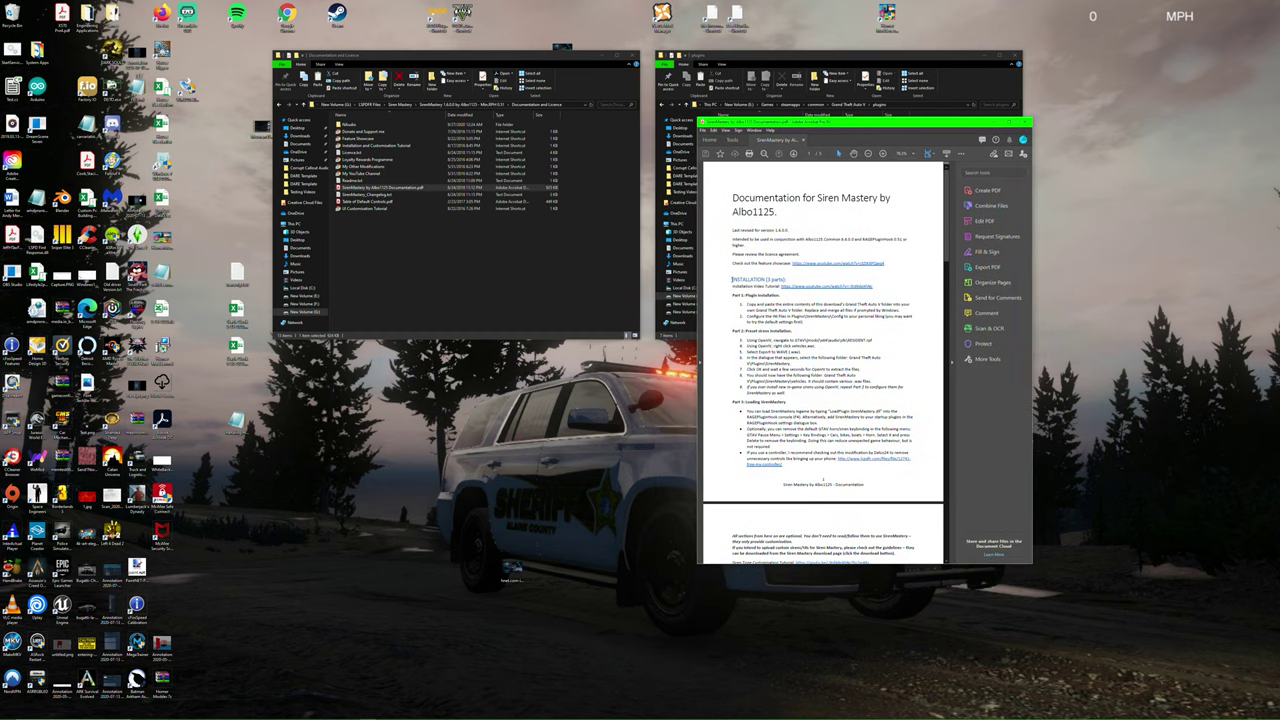
{"action": "left_click_drag", "start_coordinate": [729, 280], "coordinate": [876, 288]}
{"action": "left_click", "coordinate": [880, 290]}
{"action": "left_click_drag", "start_coordinate": [862, 128], "coordinate": [1058, 149]}
Step: Delete the existing SirenMastery folder from the game's plugins folder
{"action": "left_click", "coordinate": [823, 215]}
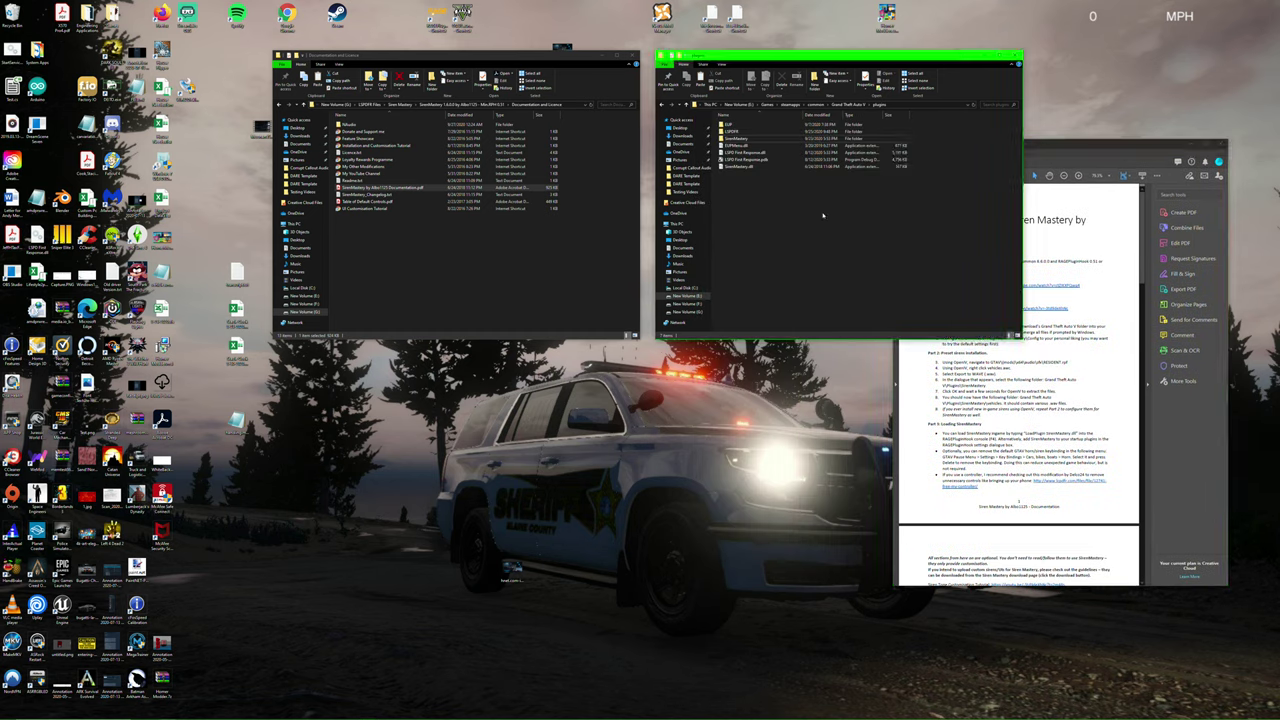
{"action": "left_click", "coordinate": [752, 138]}
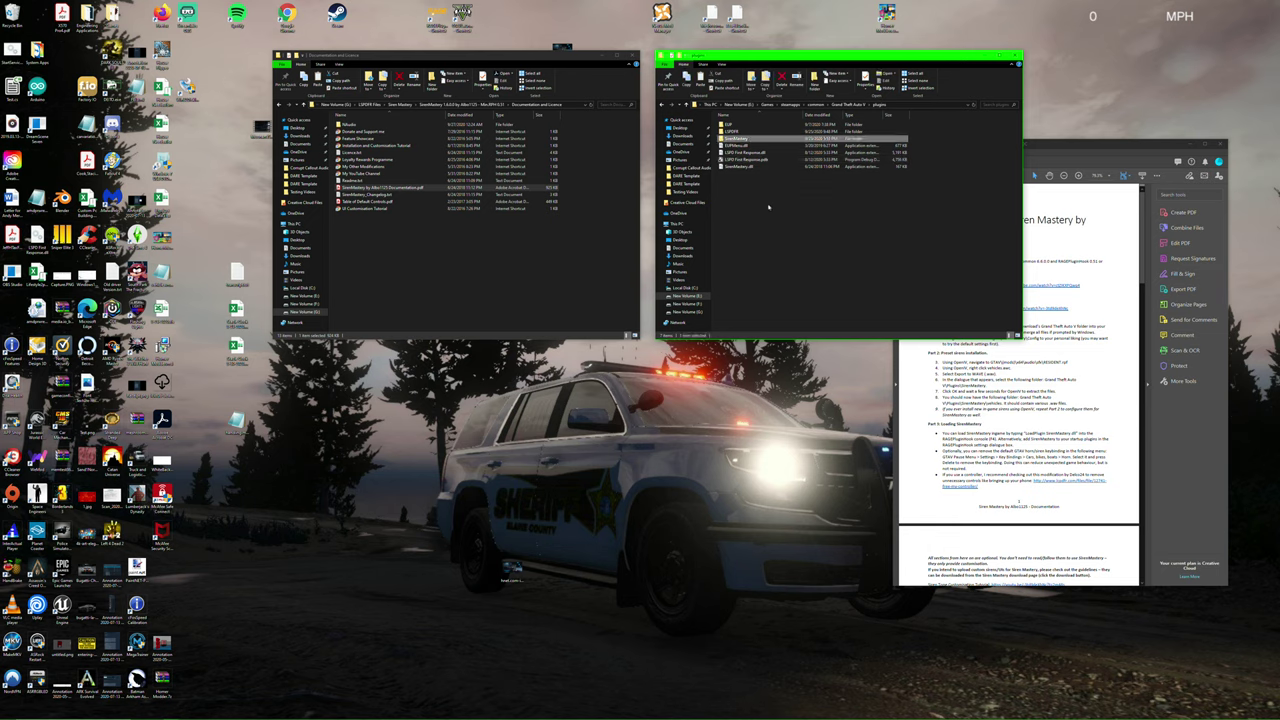
{"action": "key", "text": "Delete"}
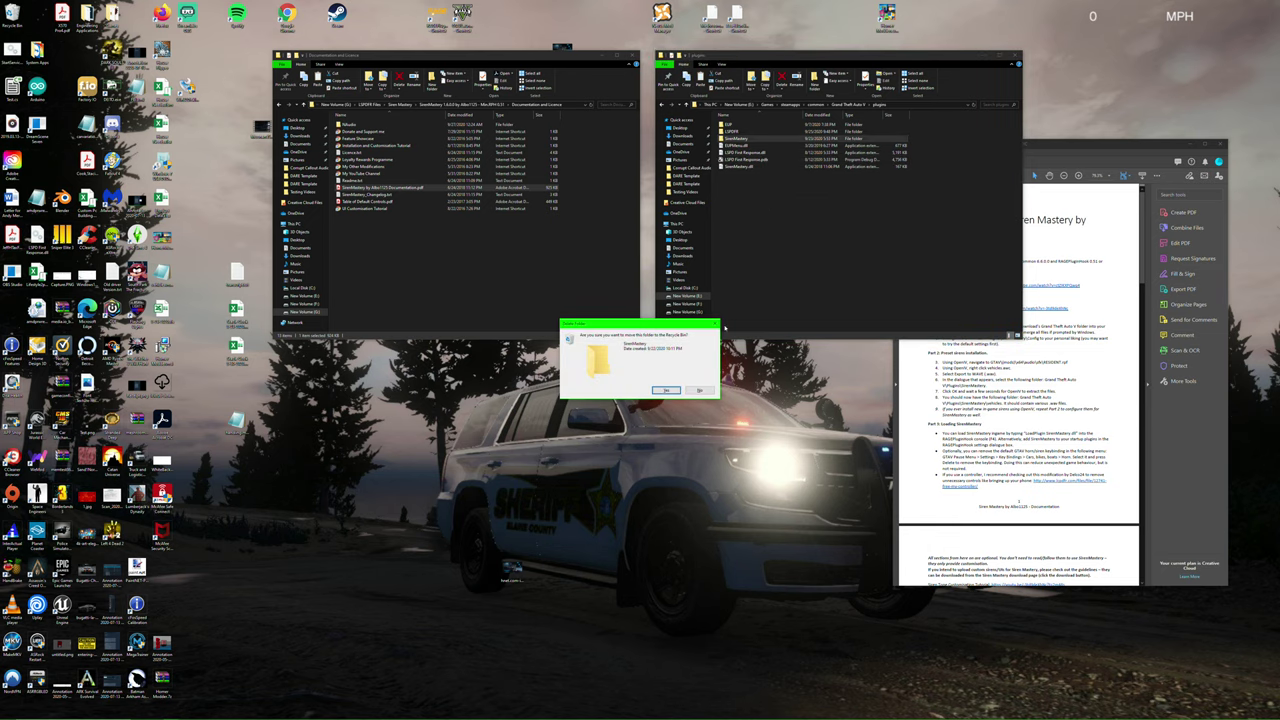
{"action": "left_click", "coordinate": [664, 389]}
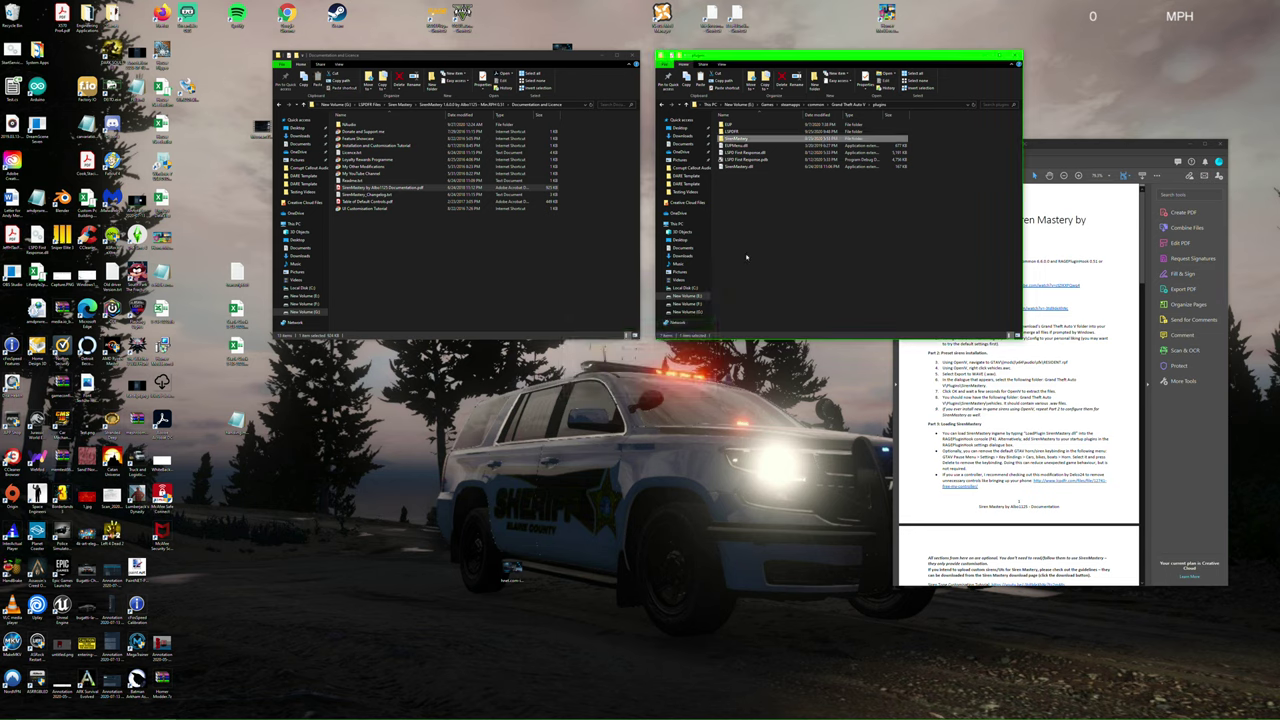
Step: Review the Part 1 plugin installation instructions in the documentation PDF
{"action": "left_click_drag", "start_coordinate": [1099, 148], "coordinate": [1091, 95]}
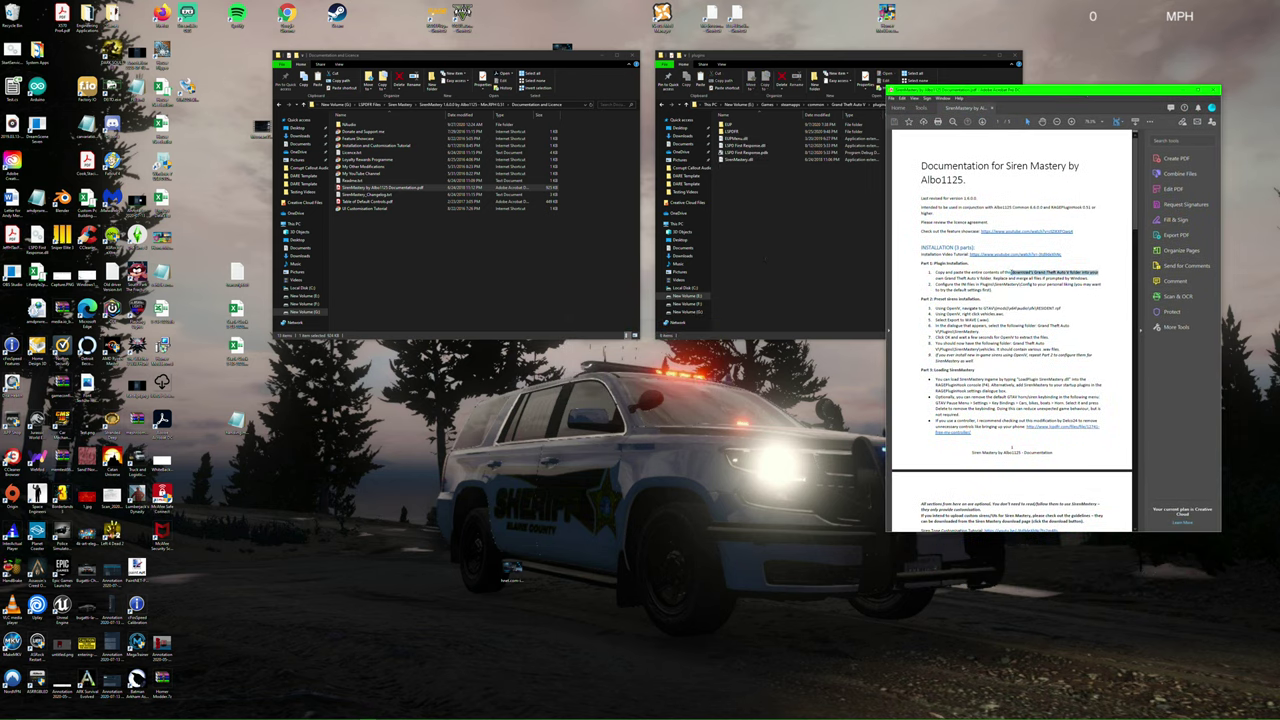
{"action": "left_click_drag", "start_coordinate": [990, 272], "coordinate": [1076, 272]}
{"action": "left_click", "coordinate": [1081, 309]}
Step: Copy the SirenMastery folder and SirenMastery.dll from the download's Grand Theft Auto V Plugins folder into the game's plugins folder
{"action": "left_click", "coordinate": [476, 104]}
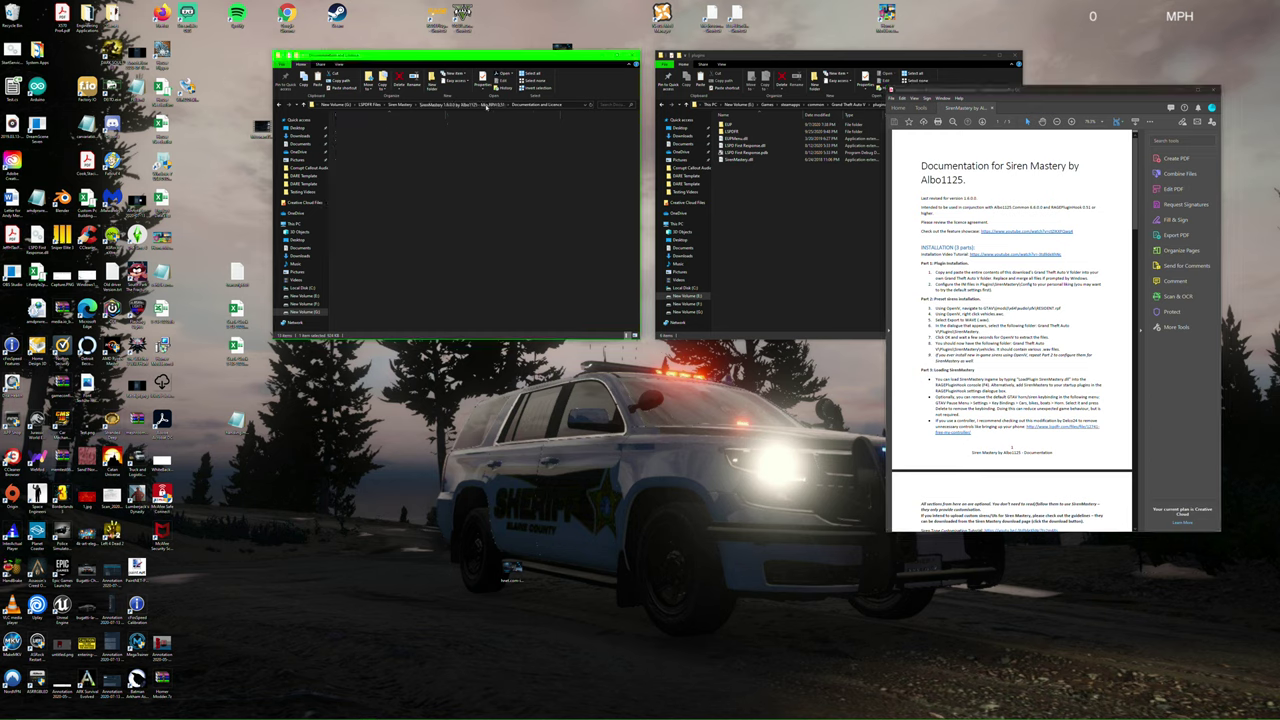
{"action": "double_click", "coordinate": [375, 133]}
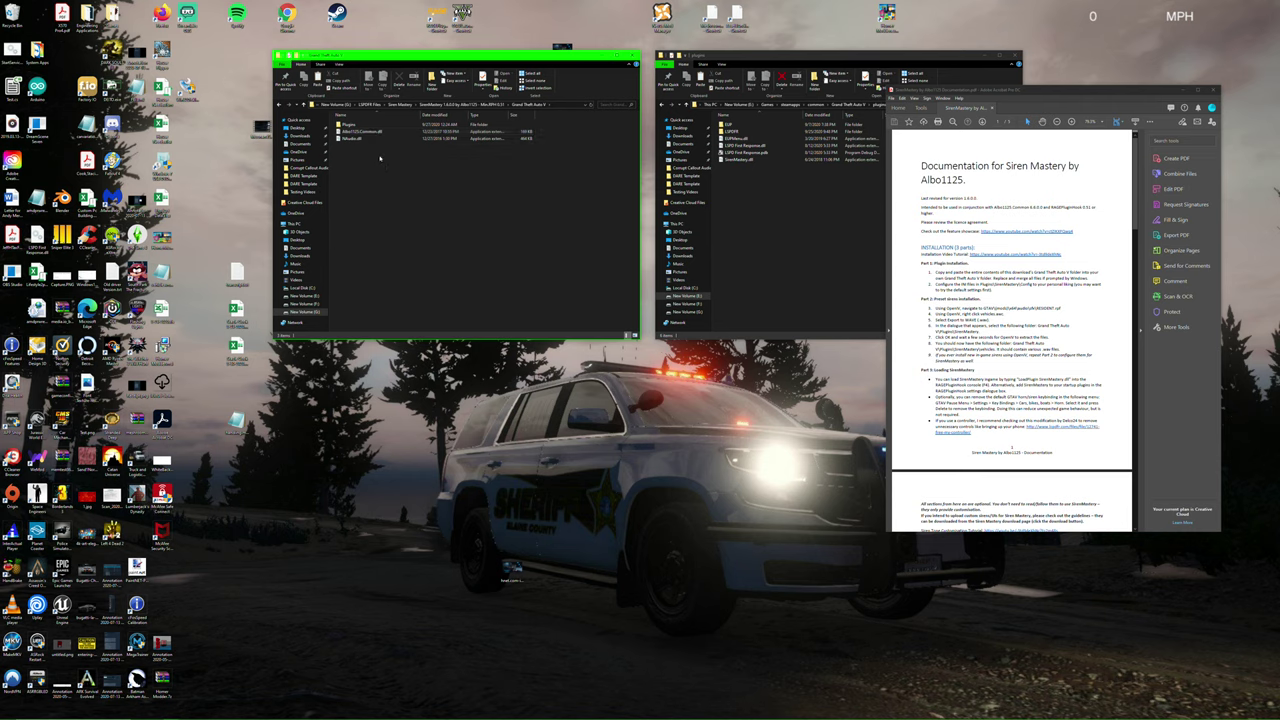
{"action": "double_click", "coordinate": [368, 124]}
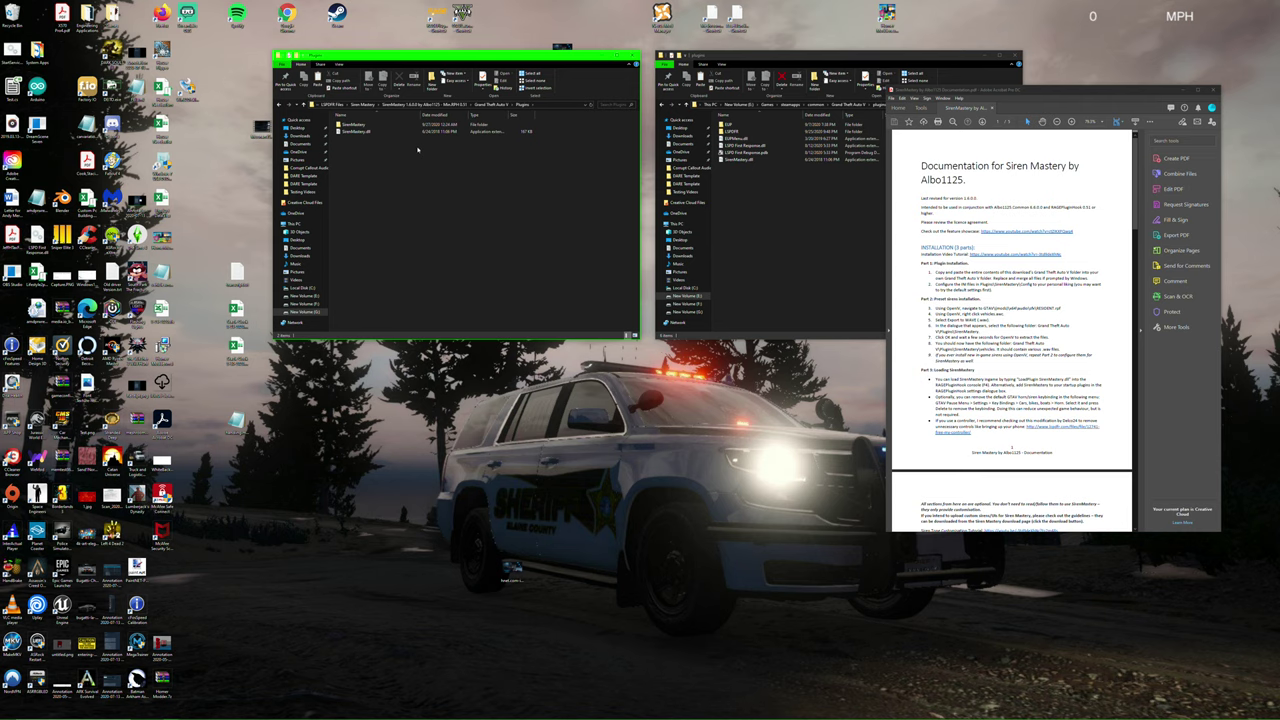
{"action": "left_click_drag", "start_coordinate": [374, 151], "coordinate": [386, 121]}
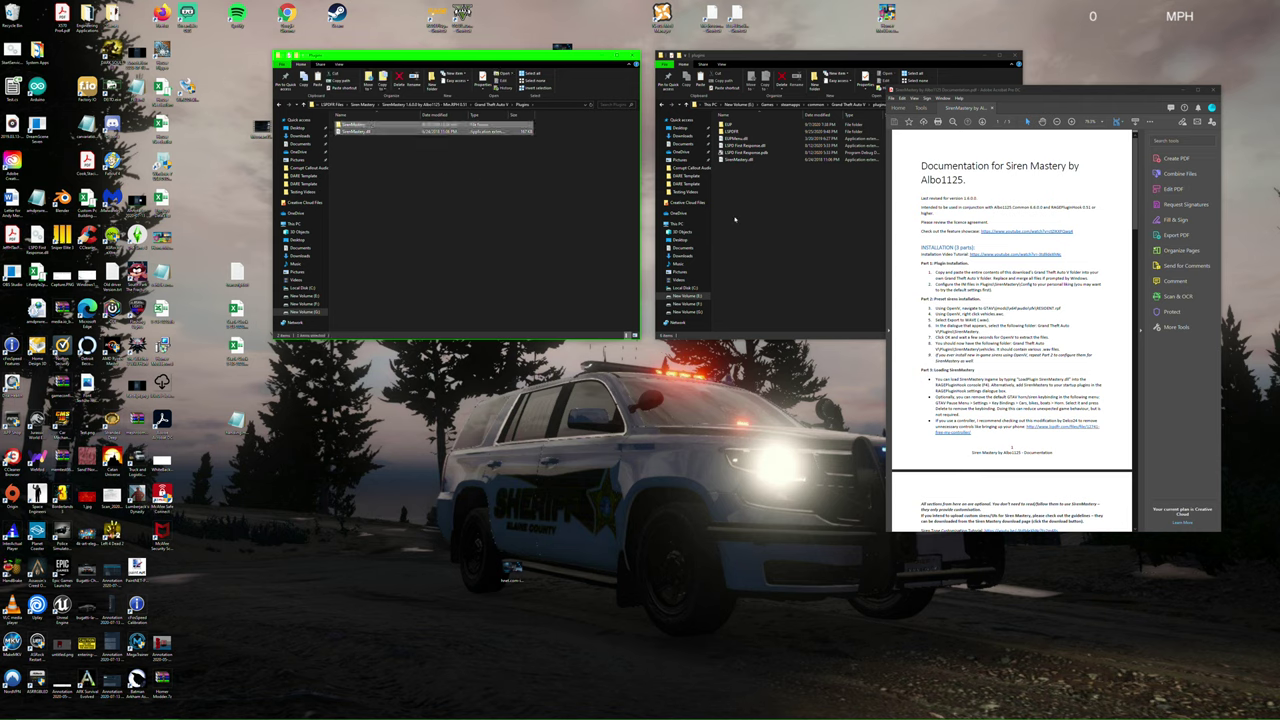
{"action": "left_click", "coordinate": [735, 218]}
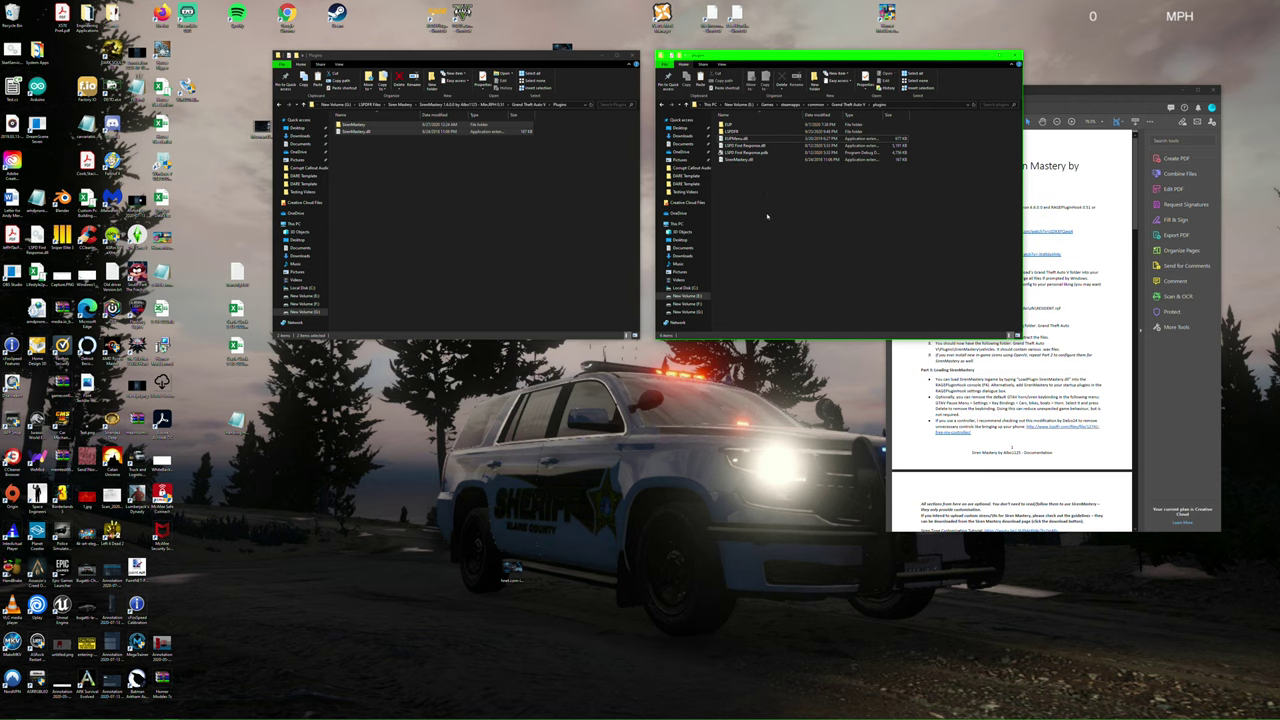
{"action": "key", "text": "ctrl+v"}
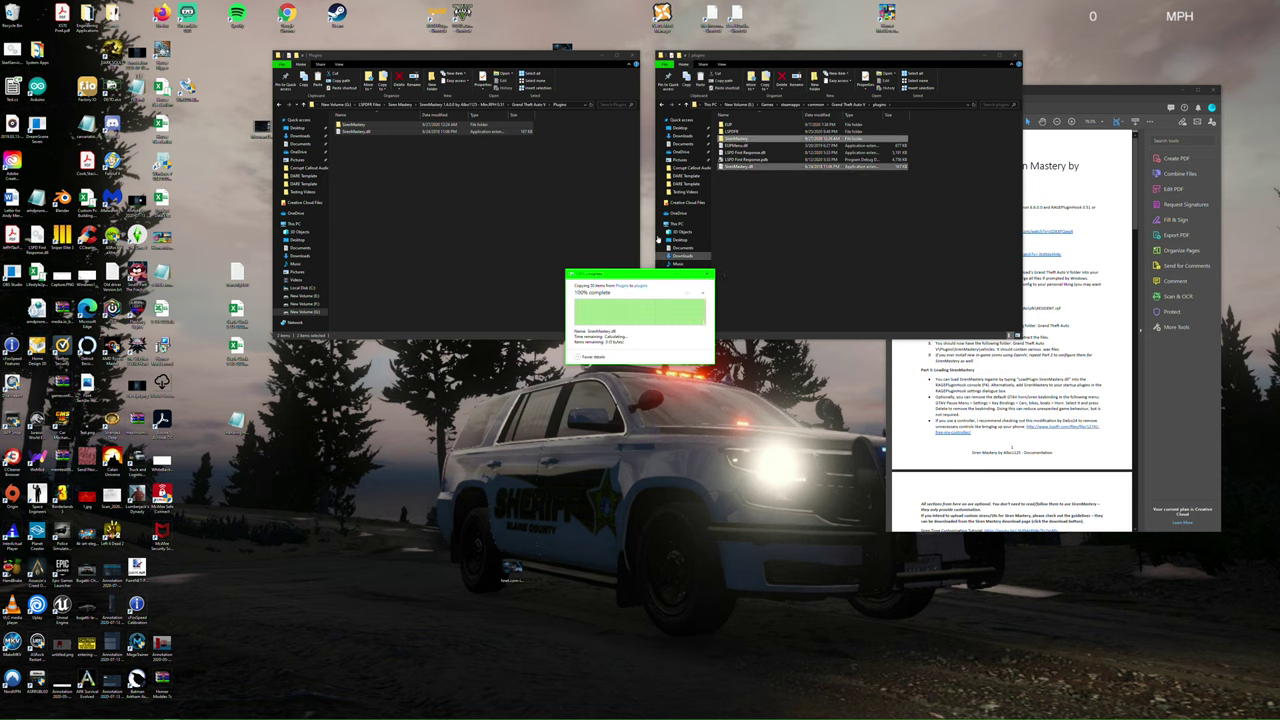
{"action": "left_click", "coordinate": [652, 316]}
Step: Rearrange the two folder windows and the documentation PDF so none overlap, with the Part 2 preset siren installation heading highlighted
{"action": "left_click_drag", "start_coordinate": [560, 55], "coordinate": [464, 55]}
{"action": "left_click_drag", "start_coordinate": [826, 62], "coordinate": [712, 62]}
{"action": "left_click_drag", "start_coordinate": [1042, 95], "coordinate": [996, 80]}
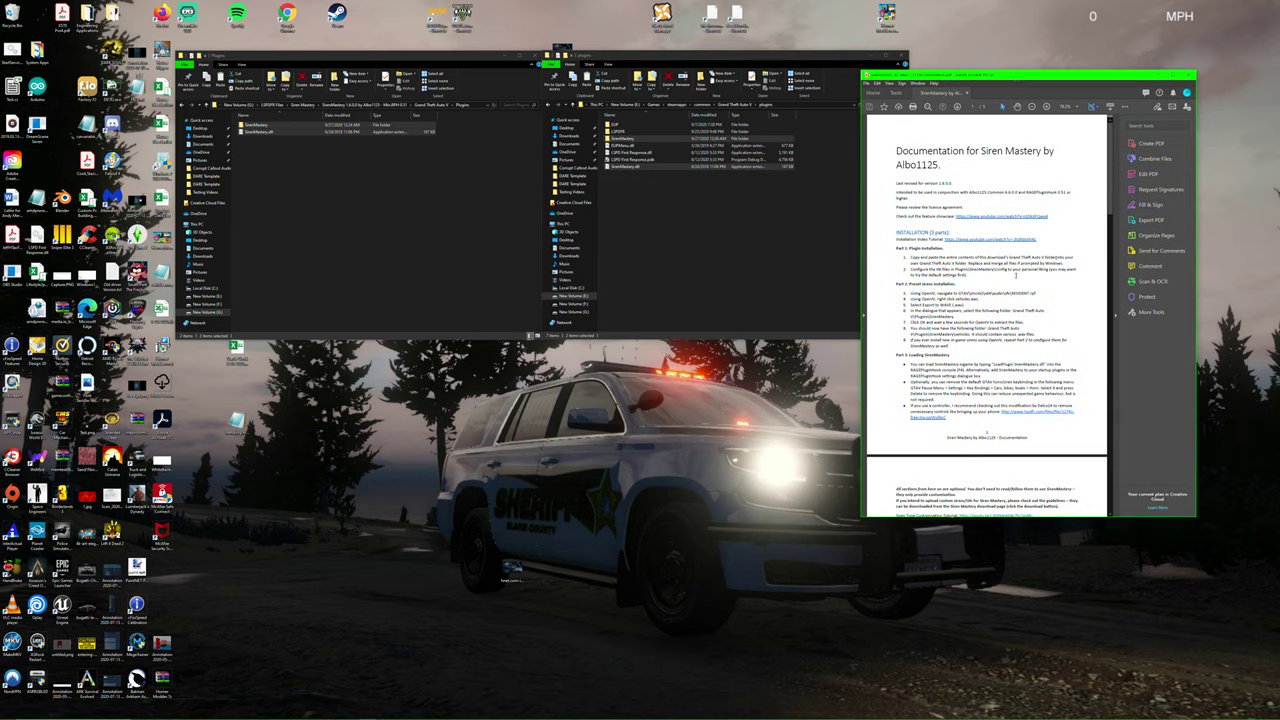
{"action": "left_click_drag", "start_coordinate": [908, 284], "coordinate": [956, 284]}
{"action": "left_click_drag", "start_coordinate": [650, 62], "coordinate": [306, 374]}
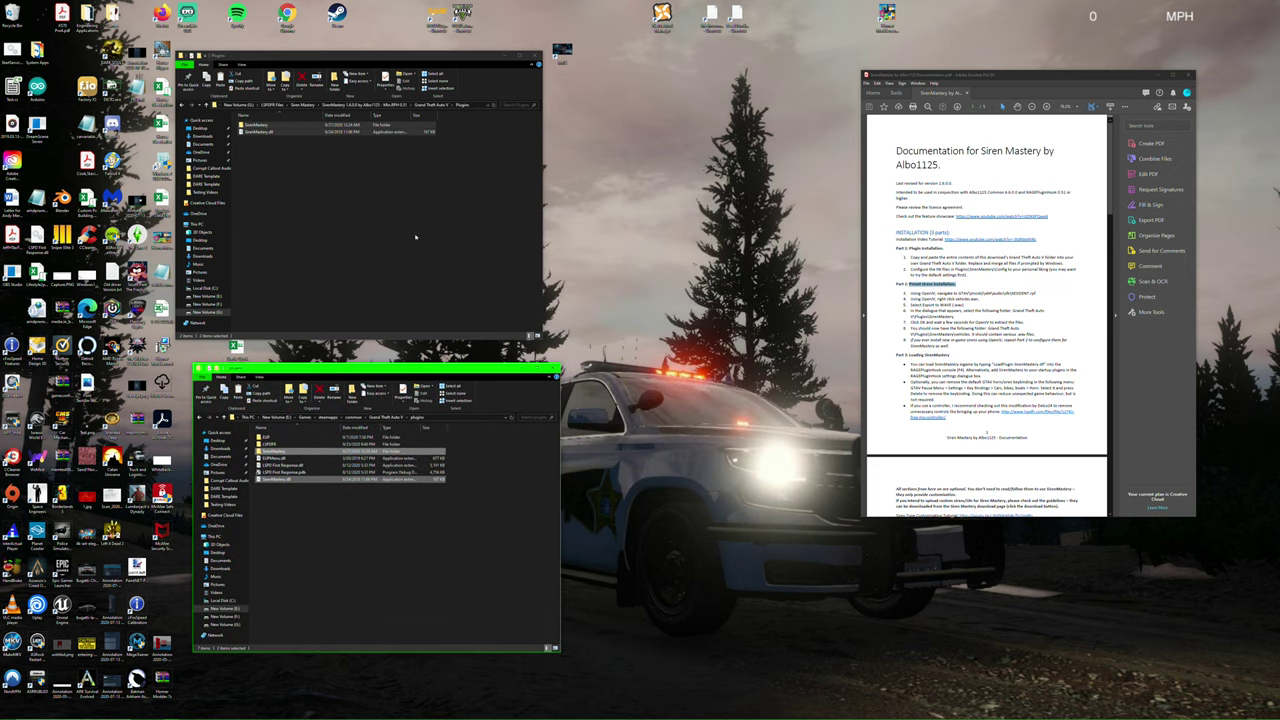
Step: Start OpenIV from the Mod Resource Center for LSPDFR and load Grand Theft Auto V for Windows
{"action": "left_click", "coordinate": [561, 48]}
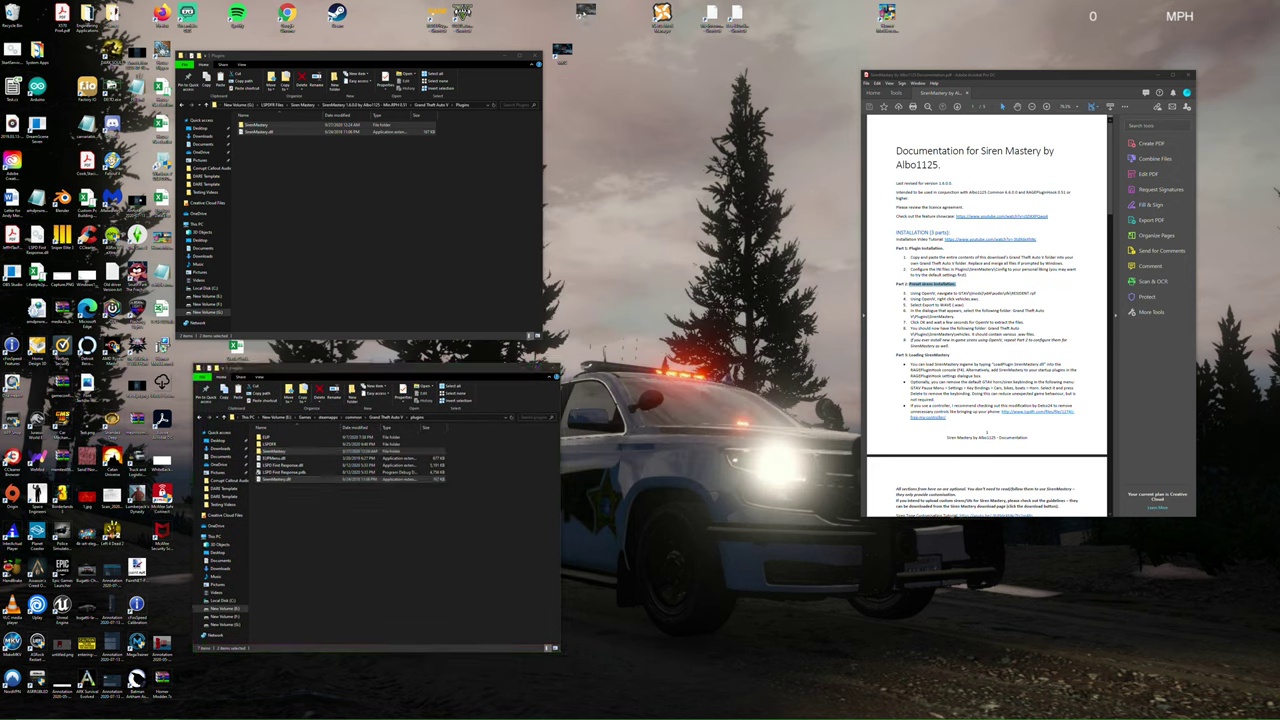
{"action": "left_click_drag", "start_coordinate": [578, 28], "coordinate": [586, 20]}
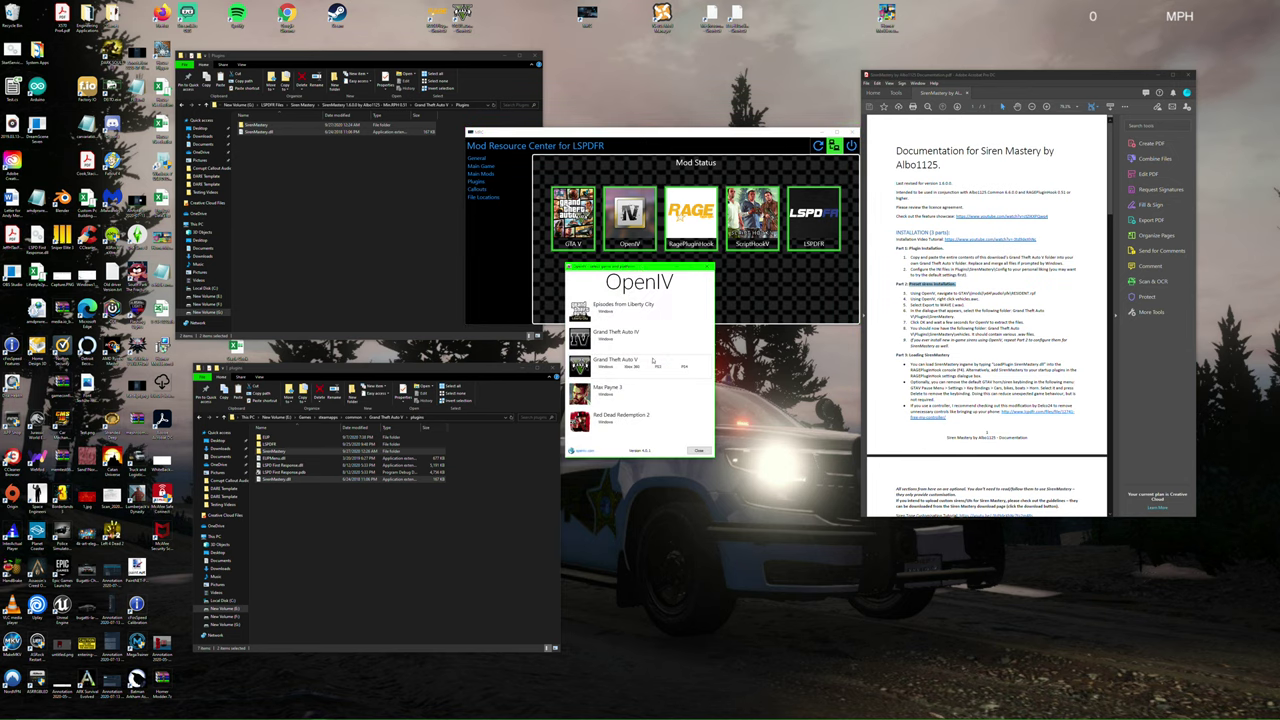
{"action": "left_click", "coordinate": [609, 366]}
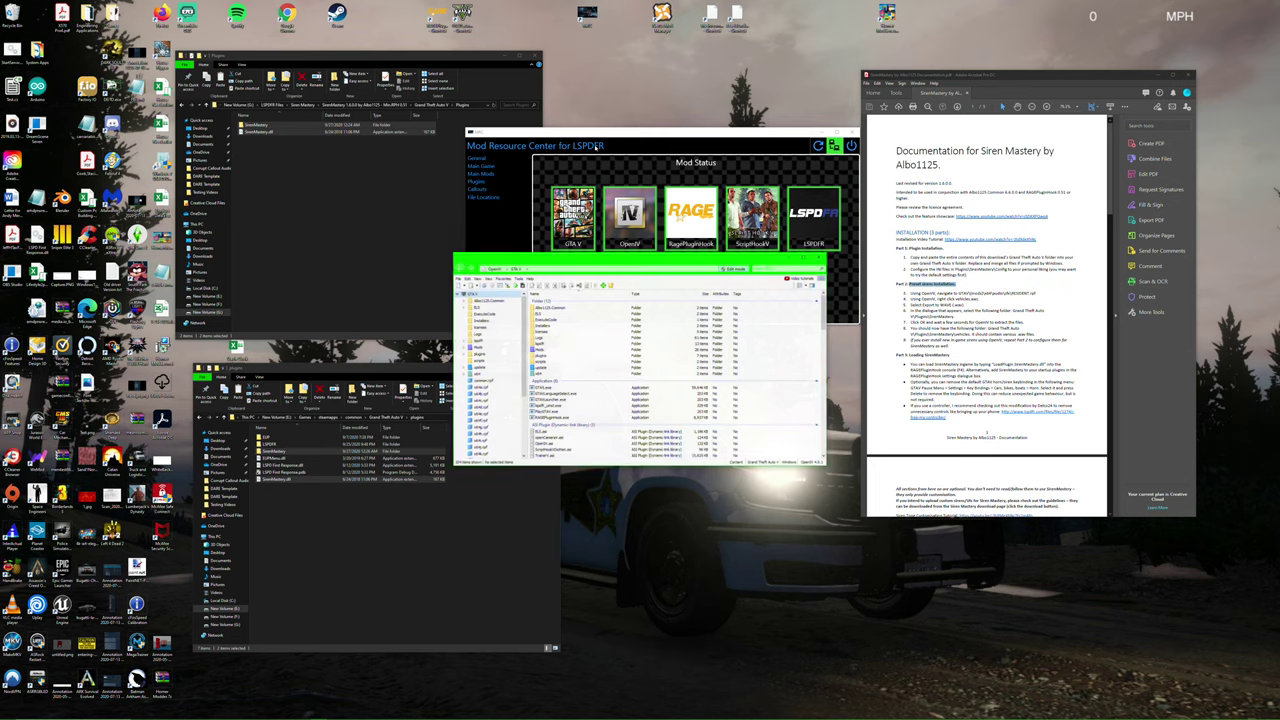
{"action": "left_click_drag", "start_coordinate": [637, 262], "coordinate": [663, 214]}
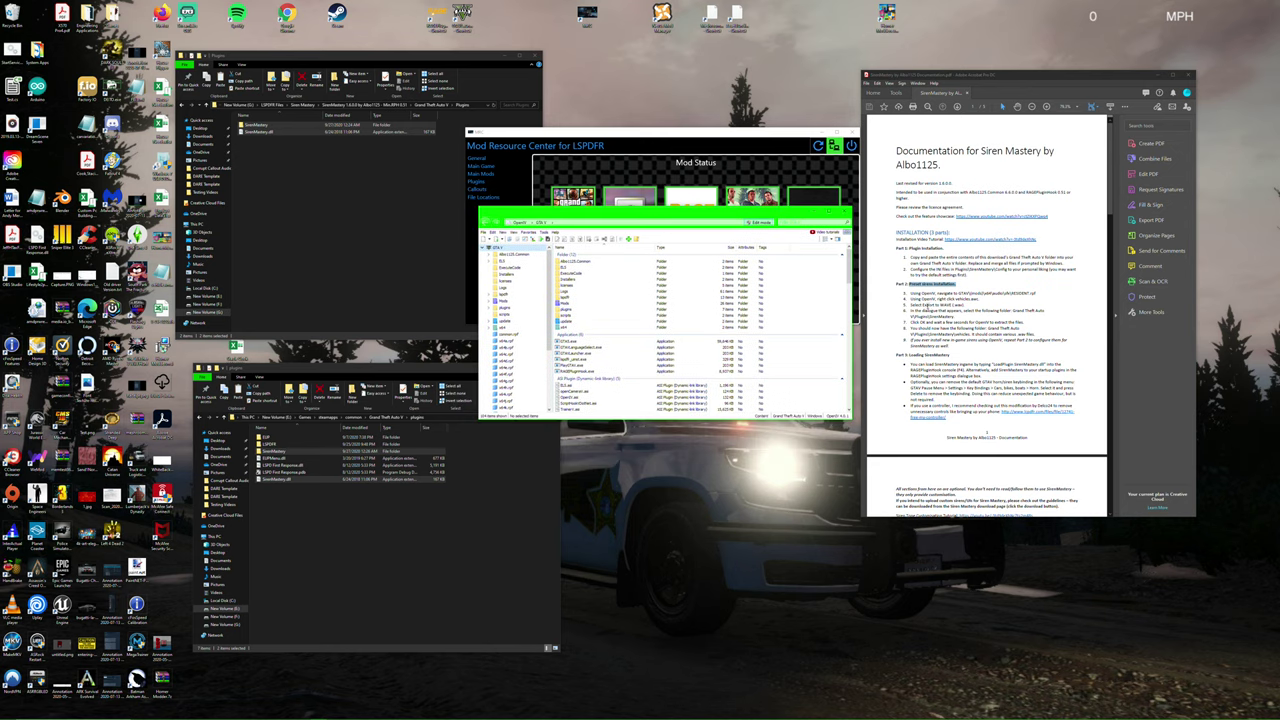
Step: Following the path in the documentation, browse OpenIV to the game's Mods\x64\audio\sfx folder
{"action": "left_click", "coordinate": [960, 293]}
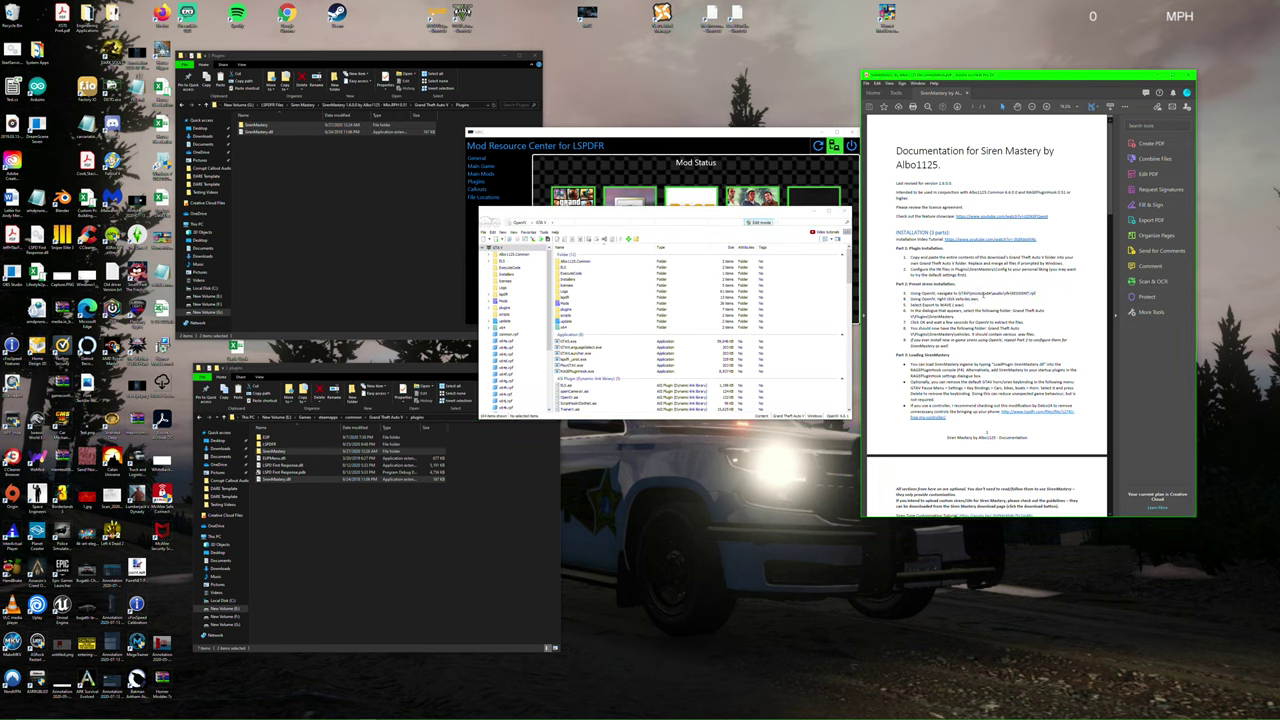
{"action": "left_click_drag", "start_coordinate": [986, 293], "coordinate": [1036, 293]}
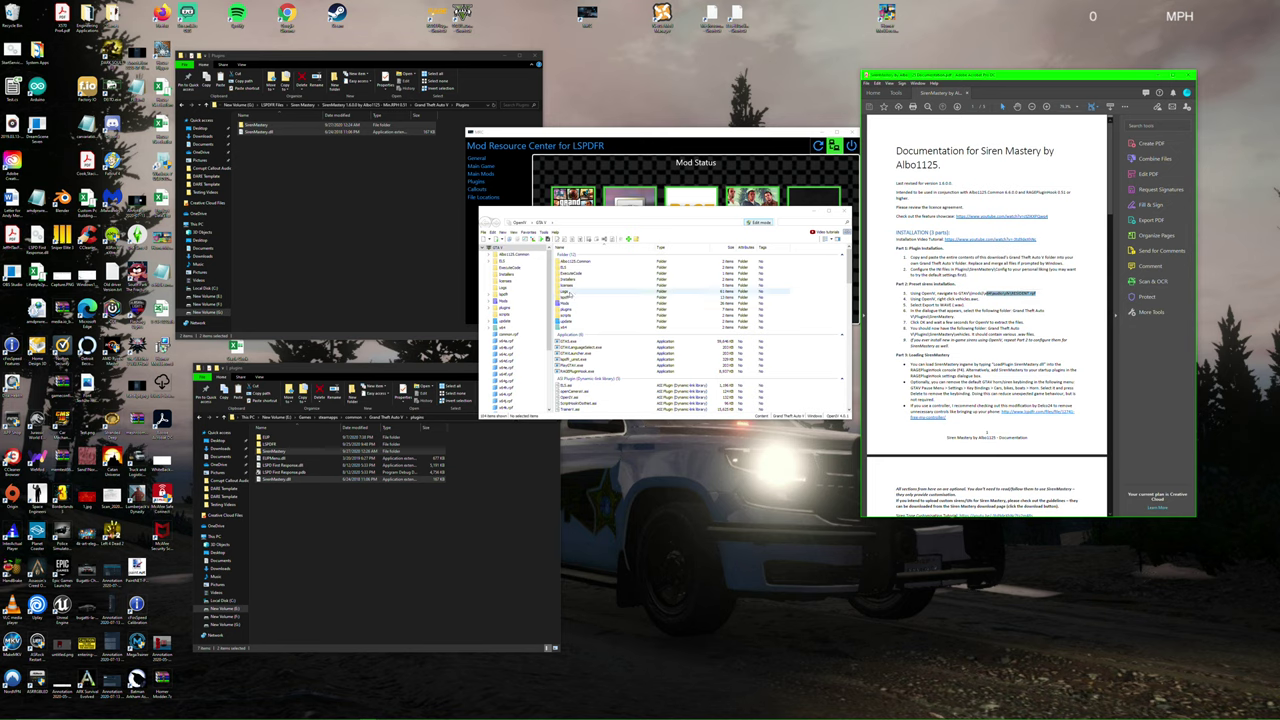
{"action": "double_click", "coordinate": [700, 303]}
{"action": "double_click", "coordinate": [568, 268]}
{"action": "double_click", "coordinate": [567, 261]}
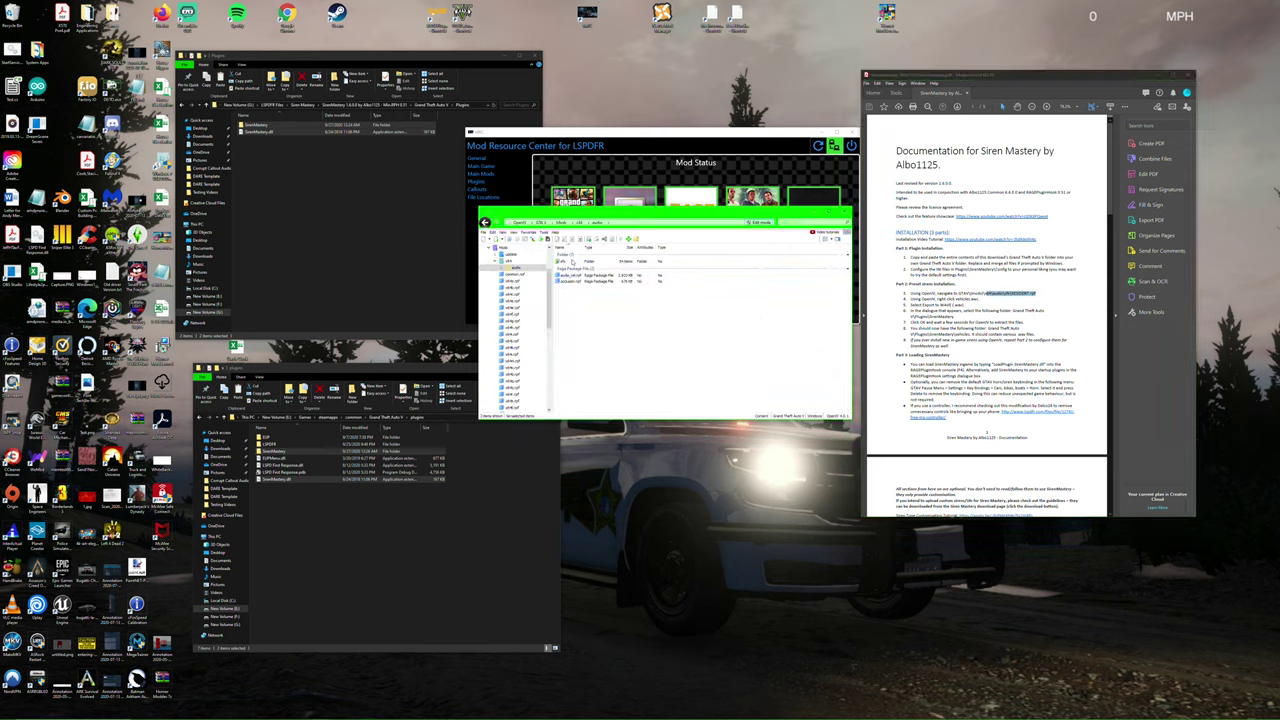
{"action": "double_click", "coordinate": [568, 262]}
Step: Find the RESIDENT.rpf archive in the sfx folder and open it
{"action": "scroll", "coordinate": [593, 310], "scroll_direction": "down", "scroll_amount": 9}
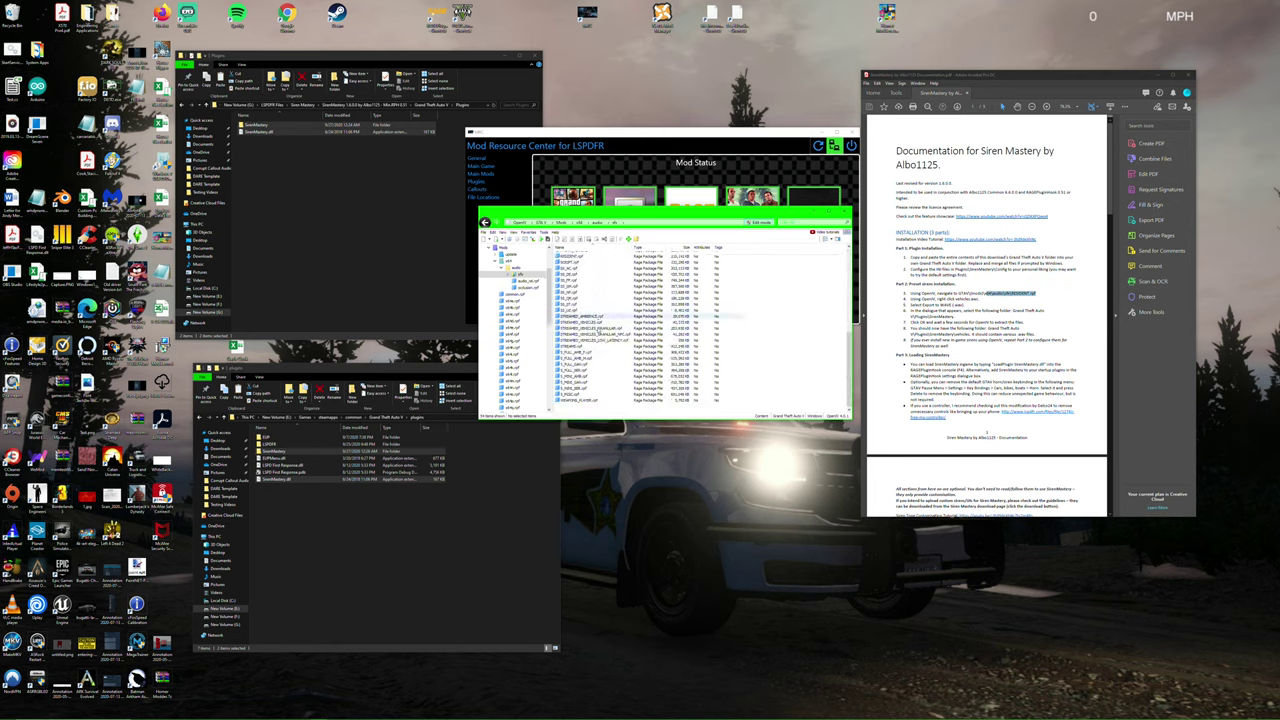
{"action": "scroll", "coordinate": [592, 323], "scroll_direction": "up", "scroll_amount": 4}
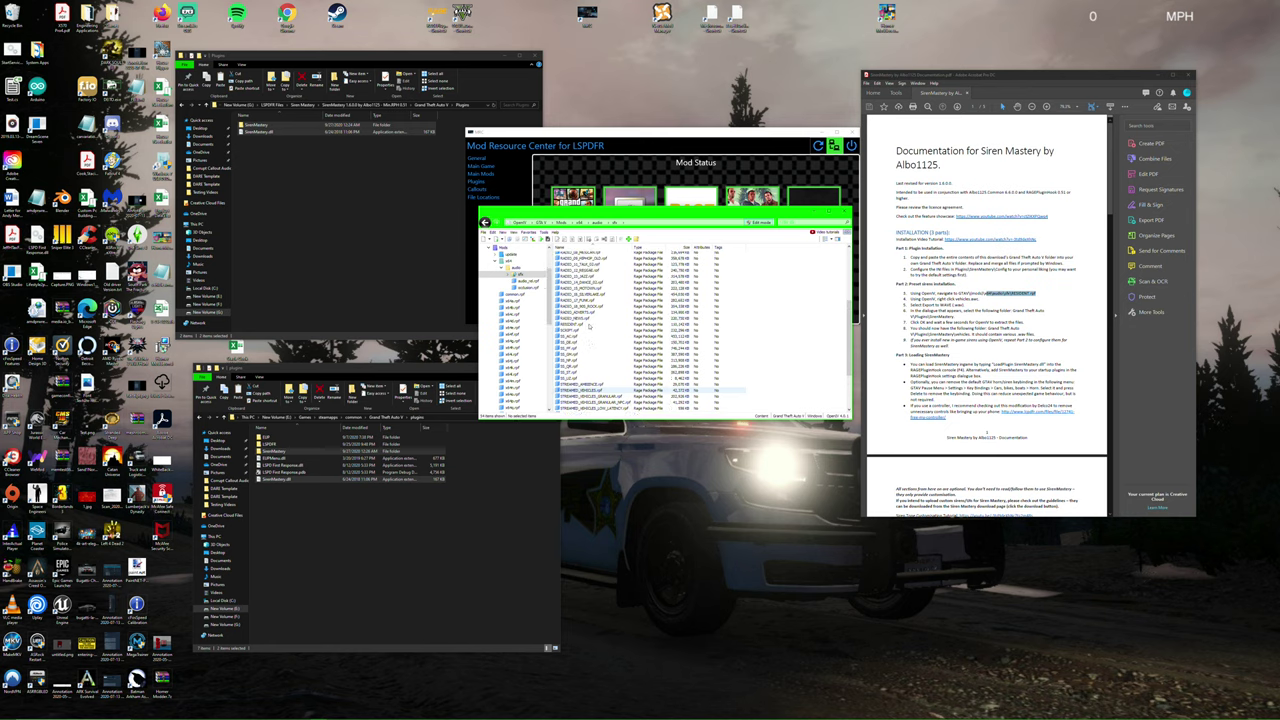
{"action": "left_click", "coordinate": [570, 324]}
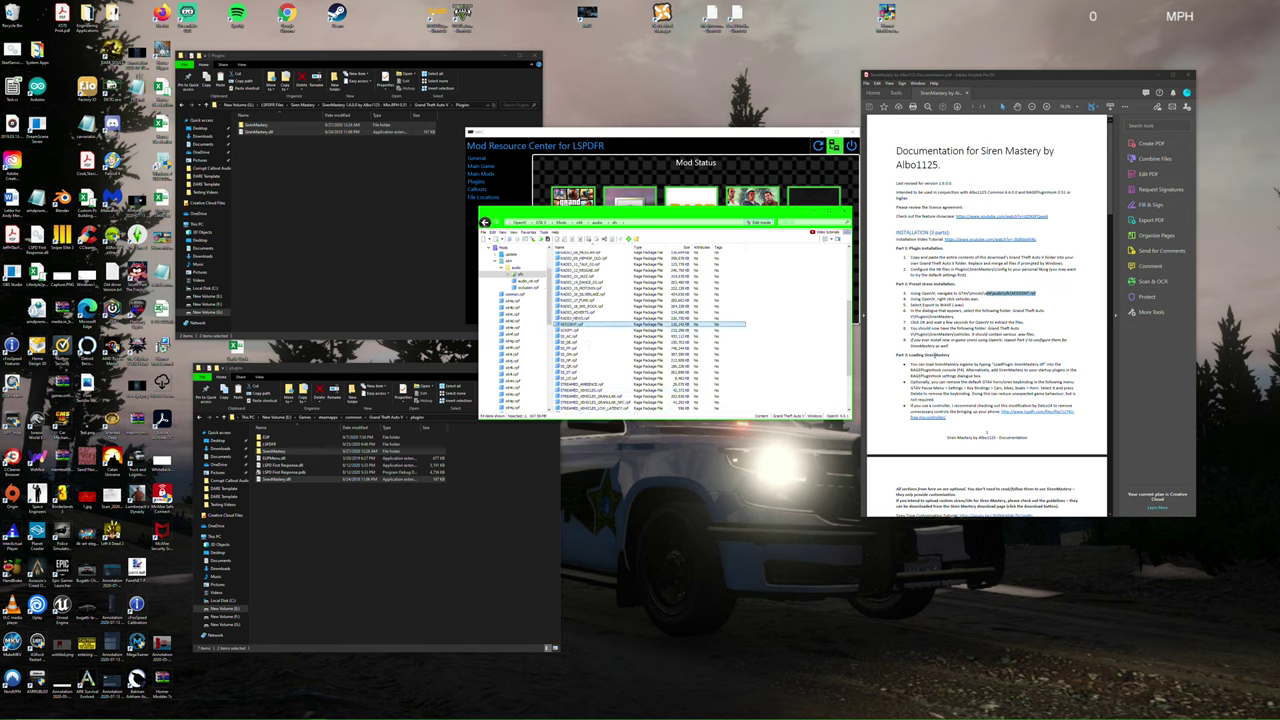
{"action": "left_click_drag", "start_coordinate": [910, 298], "coordinate": [982, 300]}
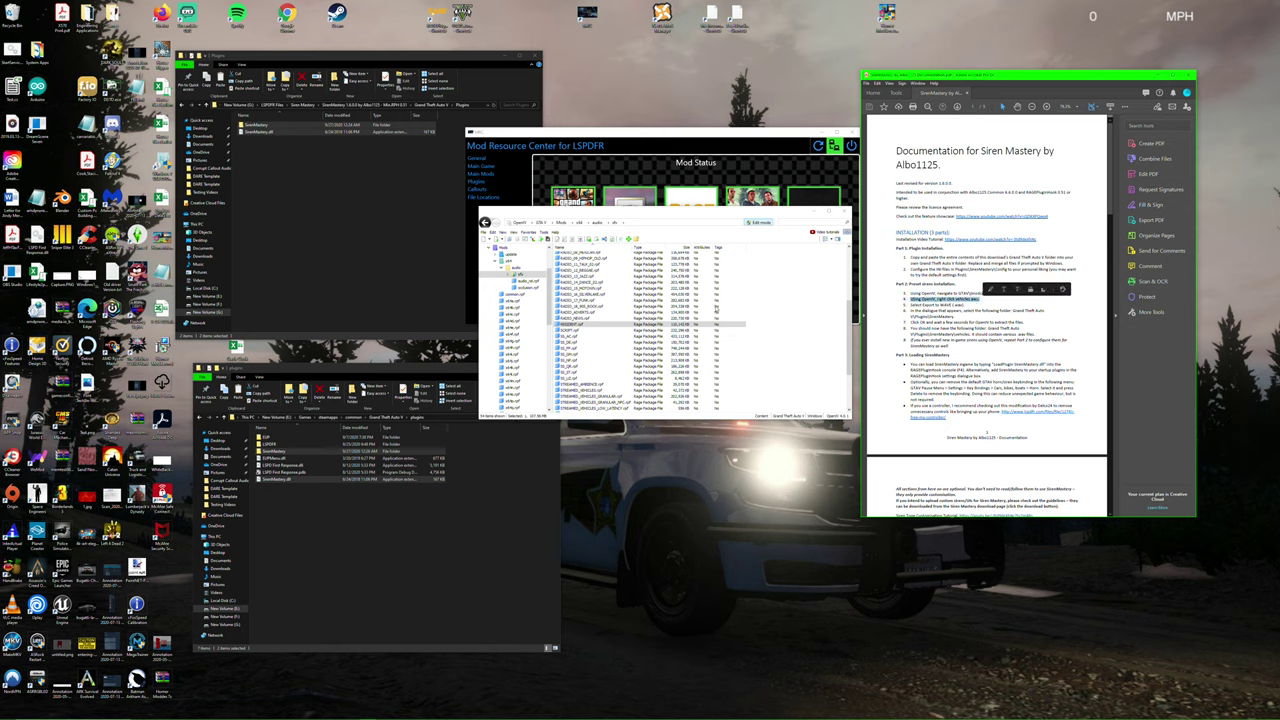
{"action": "double_click", "coordinate": [572, 324]}
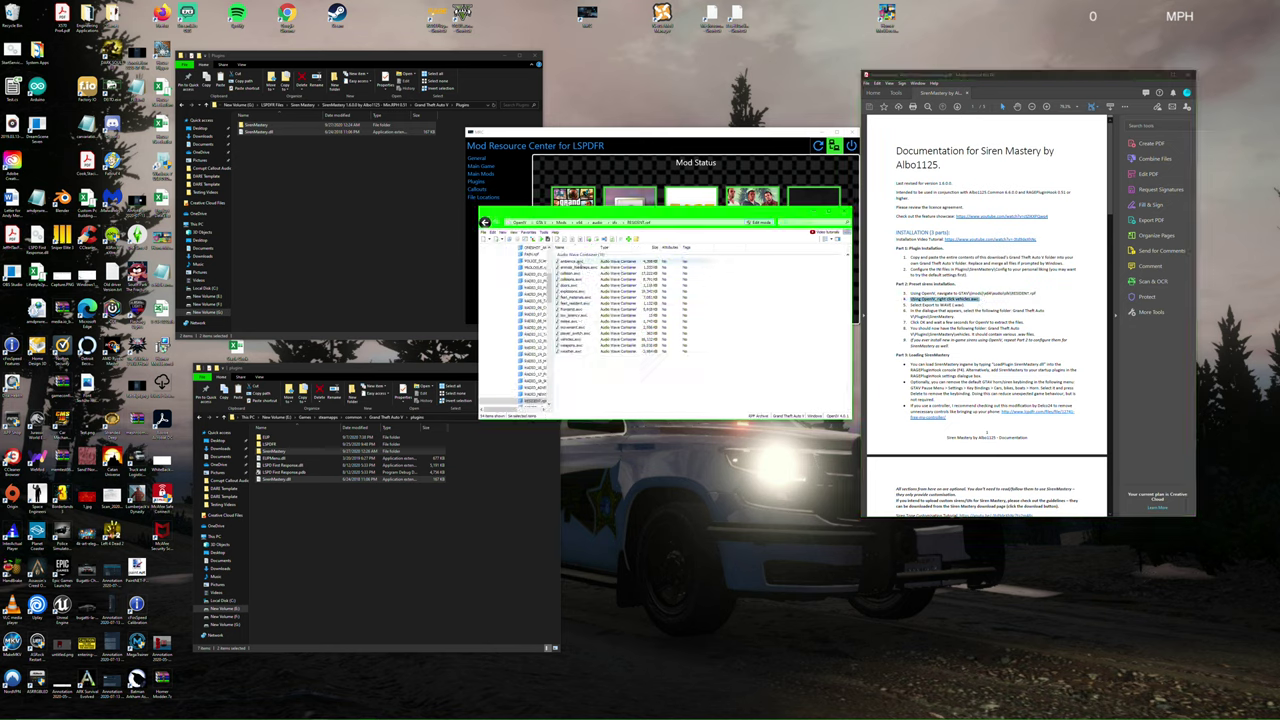
Step: Export vehicles.awc to WAVE (.wav) format into the game's plugins\SirenMastery folder
{"action": "left_click", "coordinate": [568, 339]}
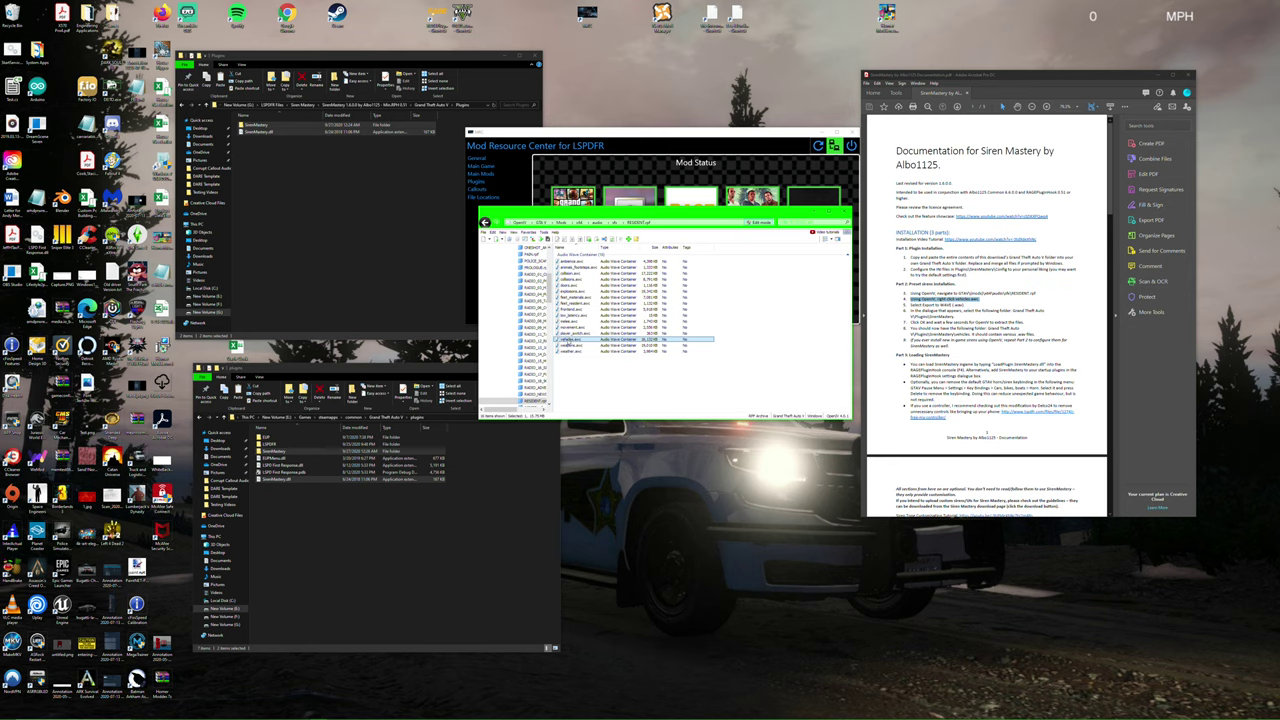
{"action": "right_click", "coordinate": [568, 340]}
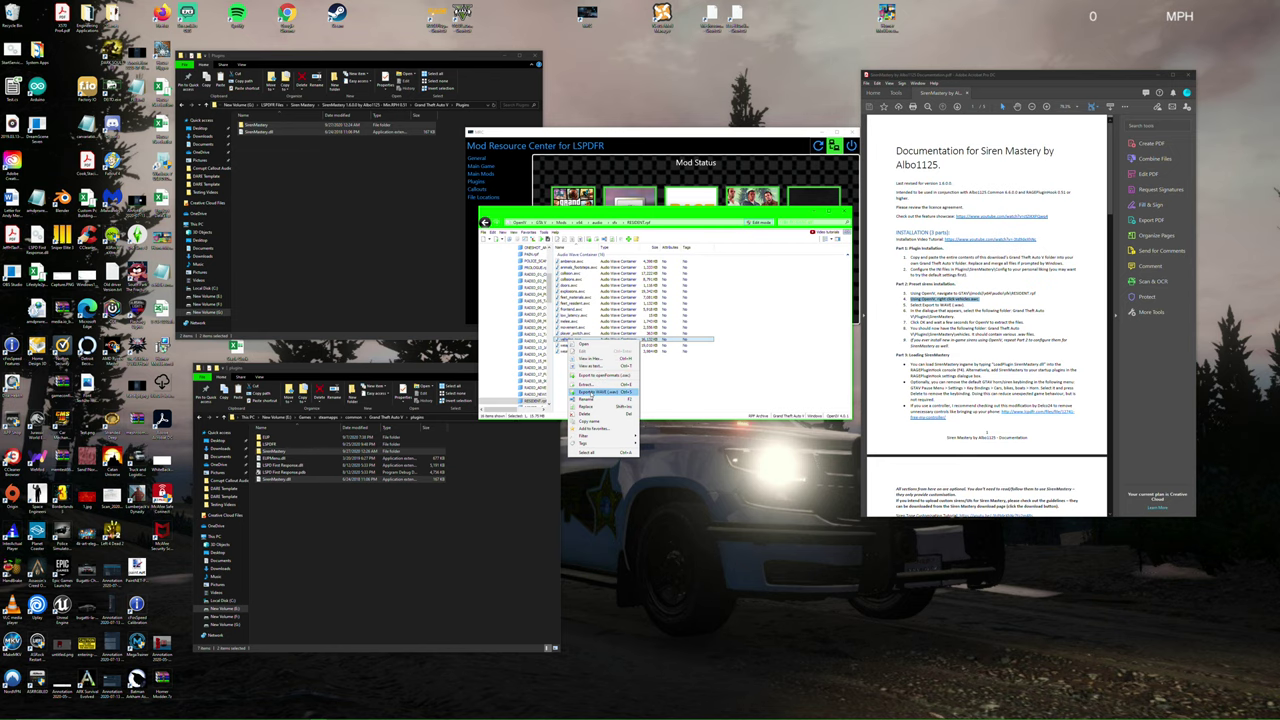
{"action": "left_click", "coordinate": [603, 392]}
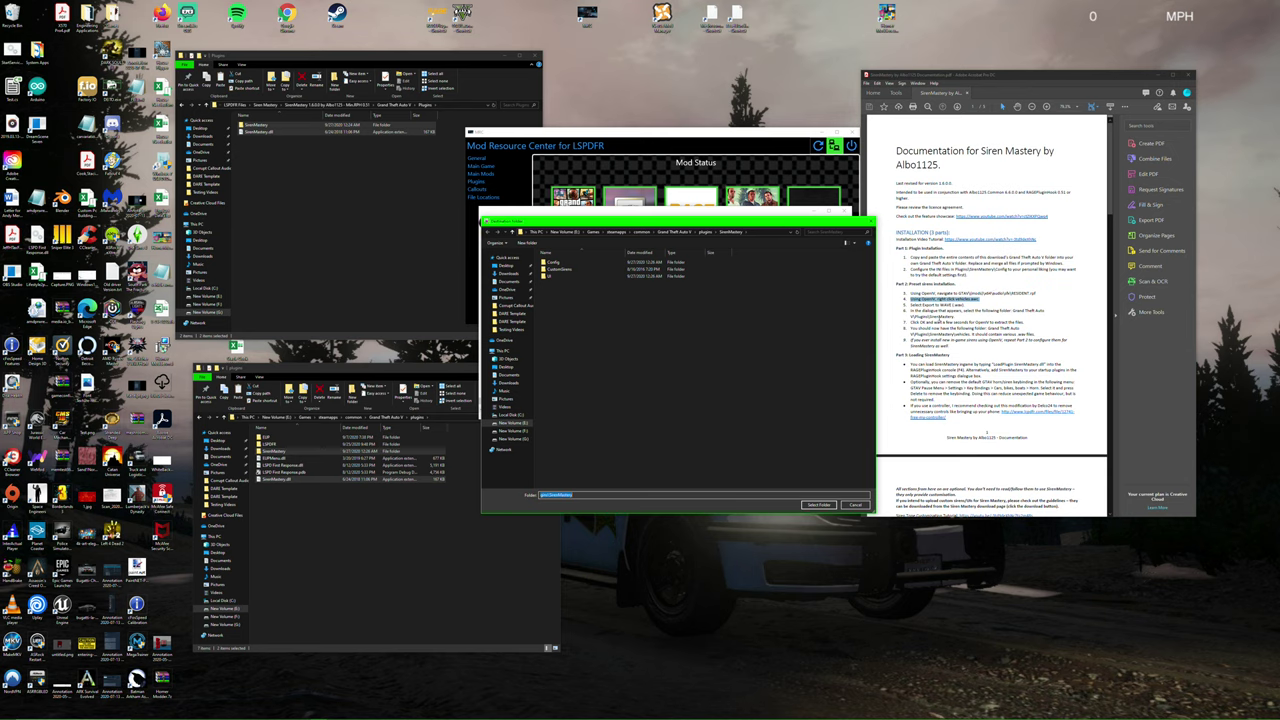
{"action": "left_click_drag", "start_coordinate": [927, 316], "coordinate": [968, 322]}
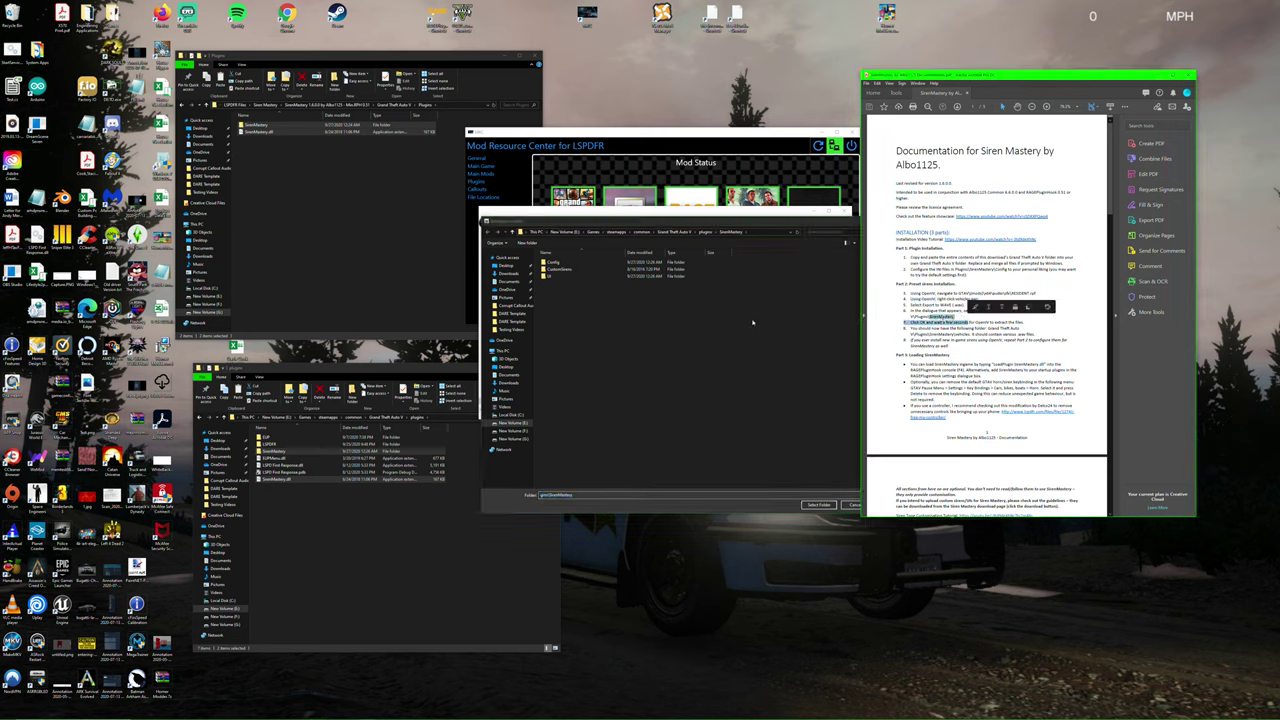
{"action": "left_click", "coordinate": [714, 217]}
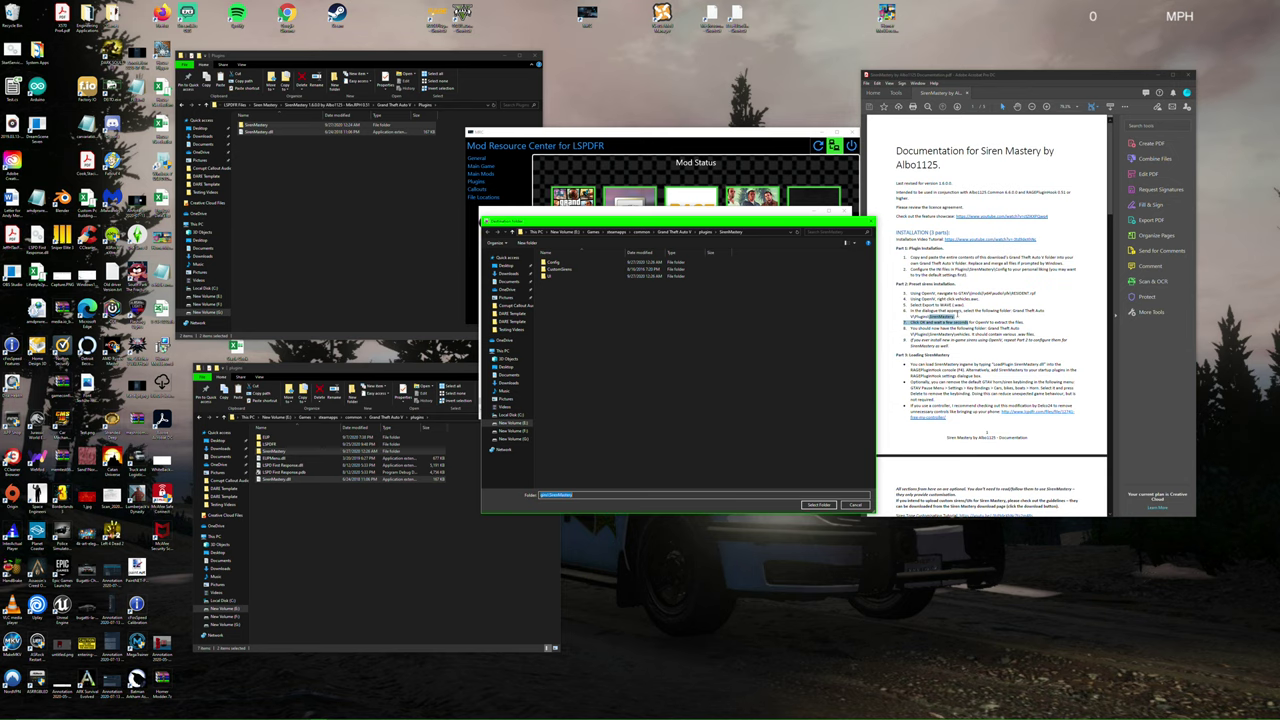
{"action": "left_click", "coordinate": [812, 505]}
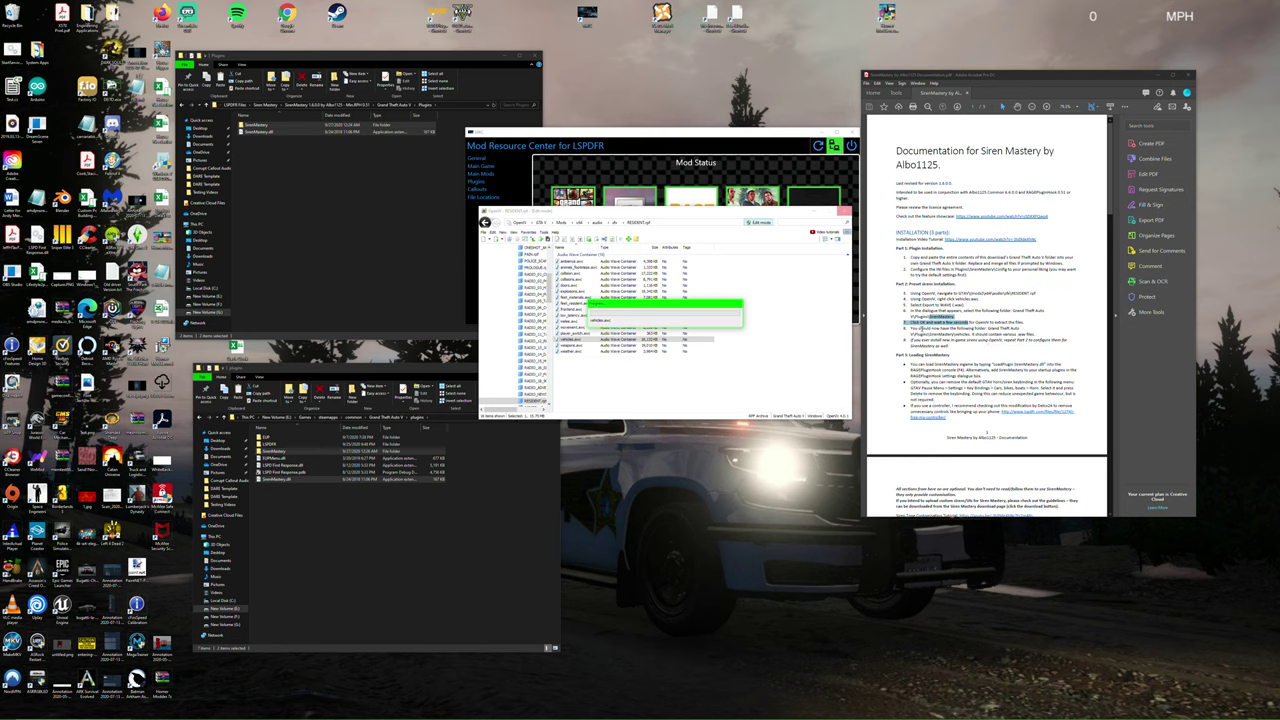
Step: Examine the exported WAV files in the game's plugins\SirenMastery\vehicles folder and return to the SirenMastery folder
{"action": "left_click_drag", "start_coordinate": [590, 305], "coordinate": [590, 305]}
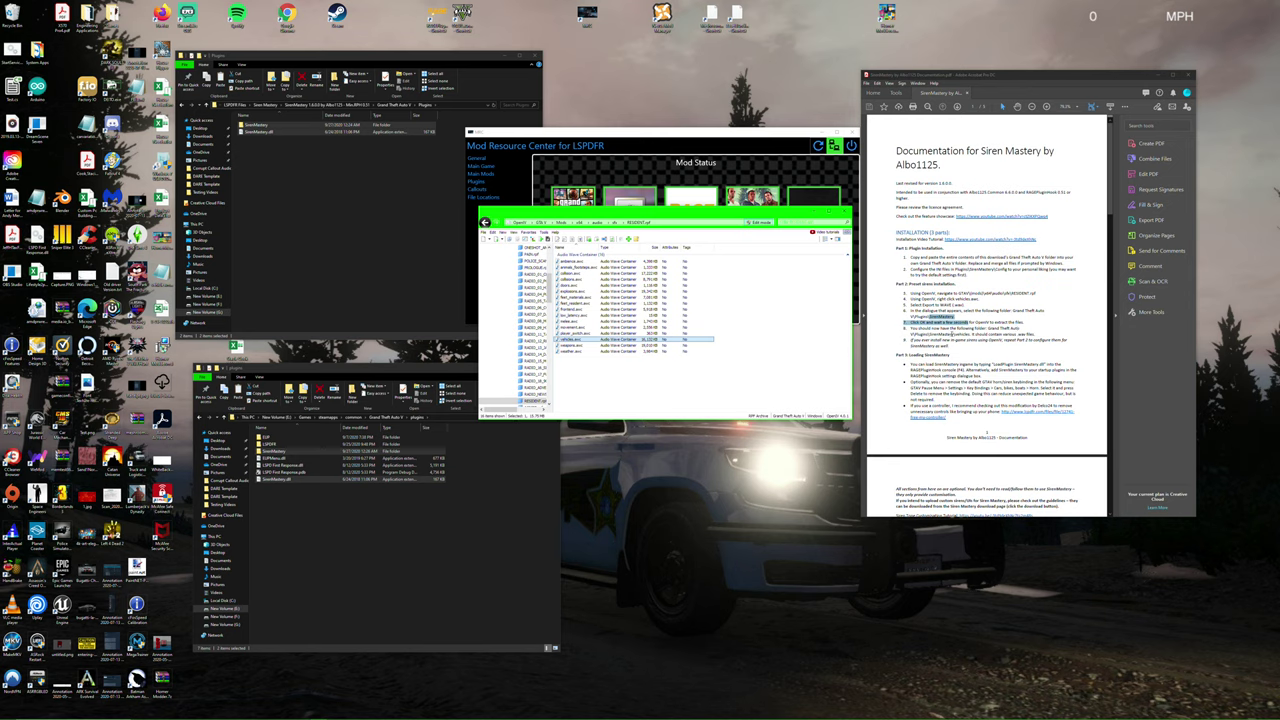
{"action": "left_click", "coordinate": [362, 213]}
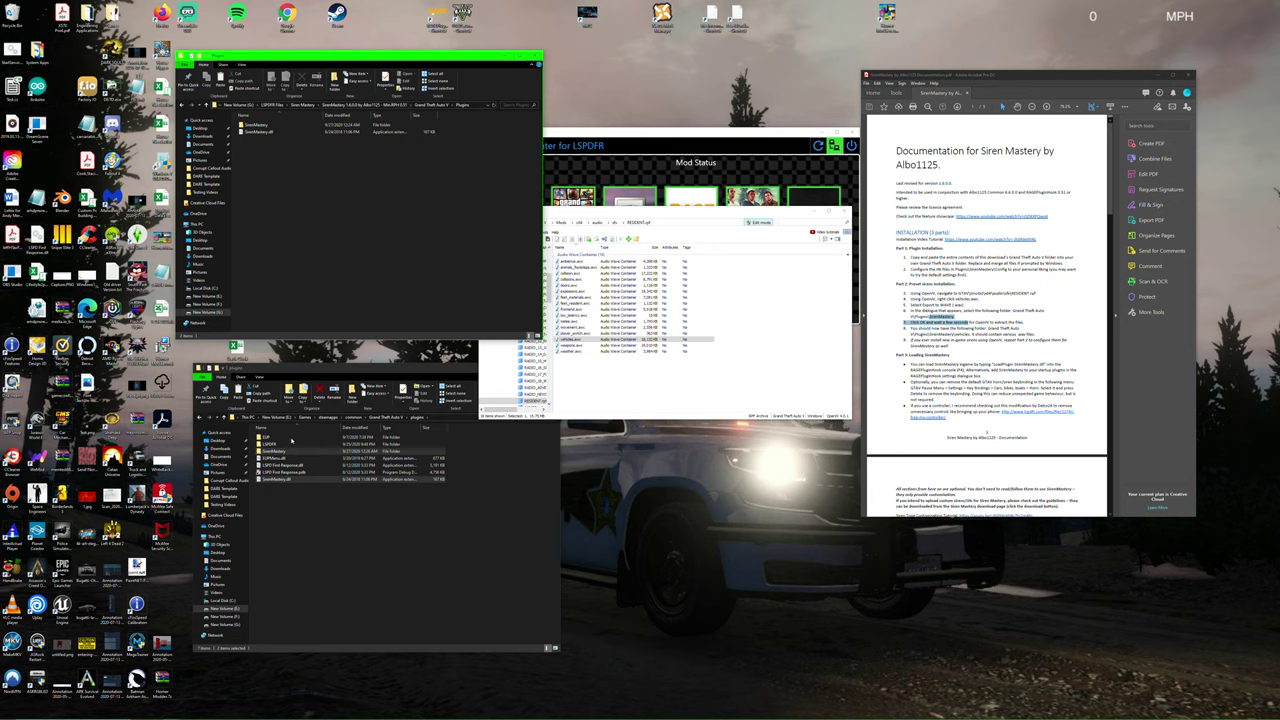
{"action": "left_click", "coordinate": [316, 540]}
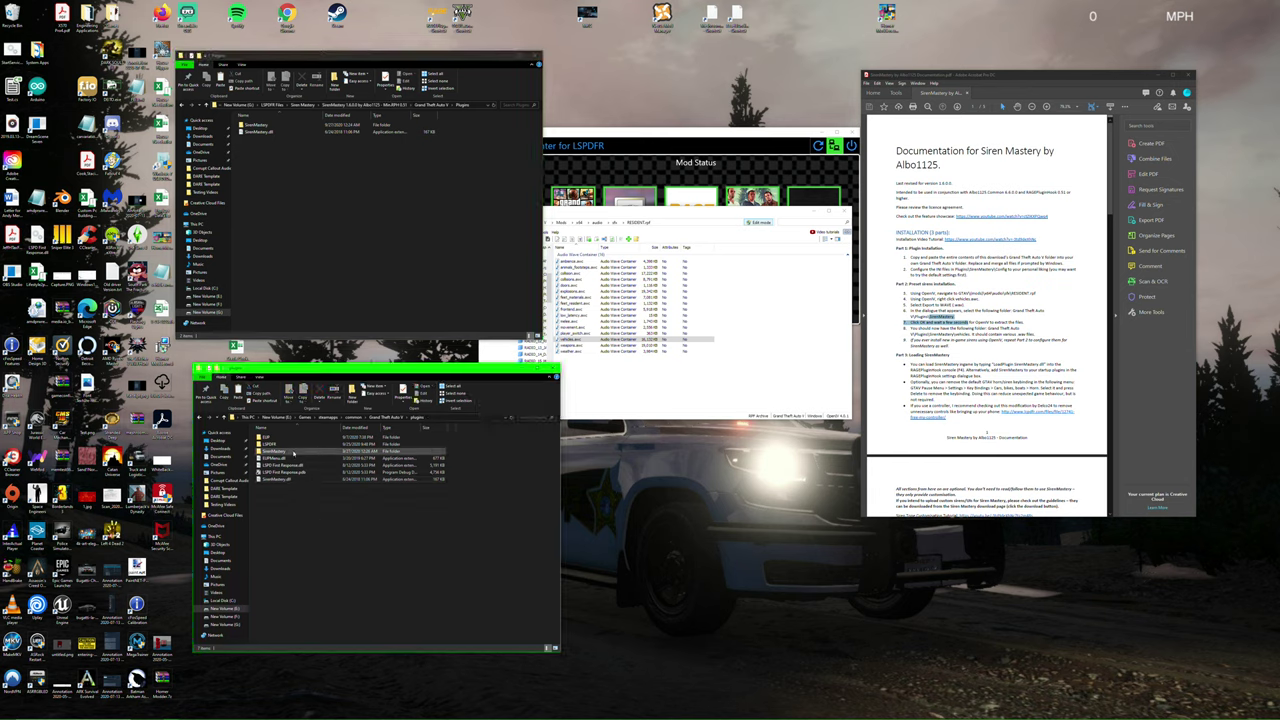
{"action": "double_click", "coordinate": [286, 452]}
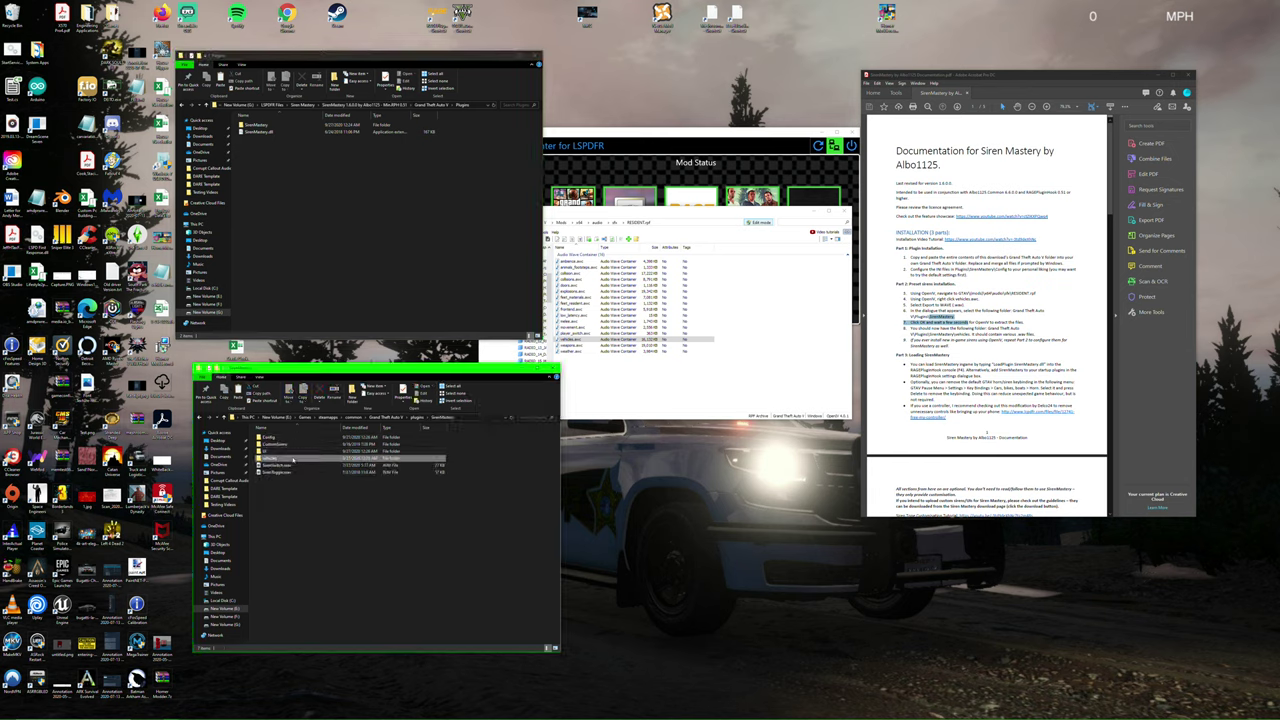
{"action": "double_click", "coordinate": [292, 458]}
{"action": "scroll", "coordinate": [315, 575], "scroll_direction": "down", "scroll_amount": 5}
{"action": "scroll", "coordinate": [315, 586], "scroll_direction": "down", "scroll_amount": 3}
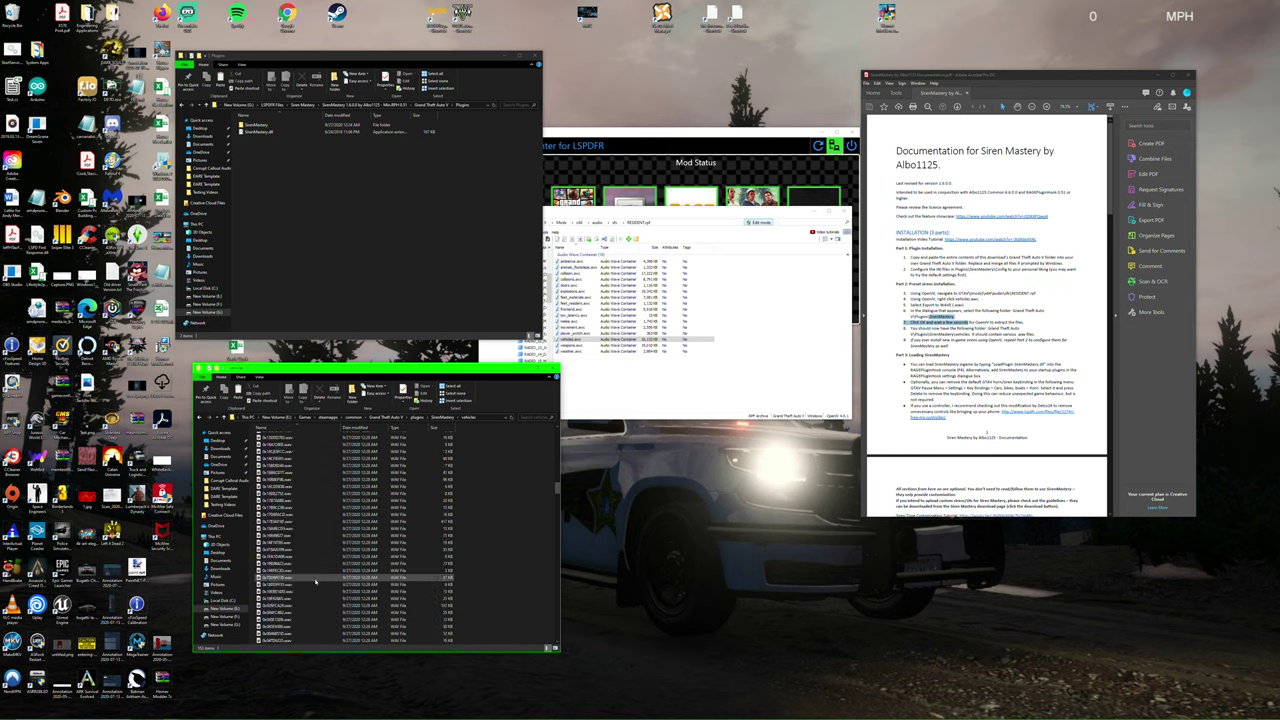
{"action": "left_click", "coordinate": [441, 417]}
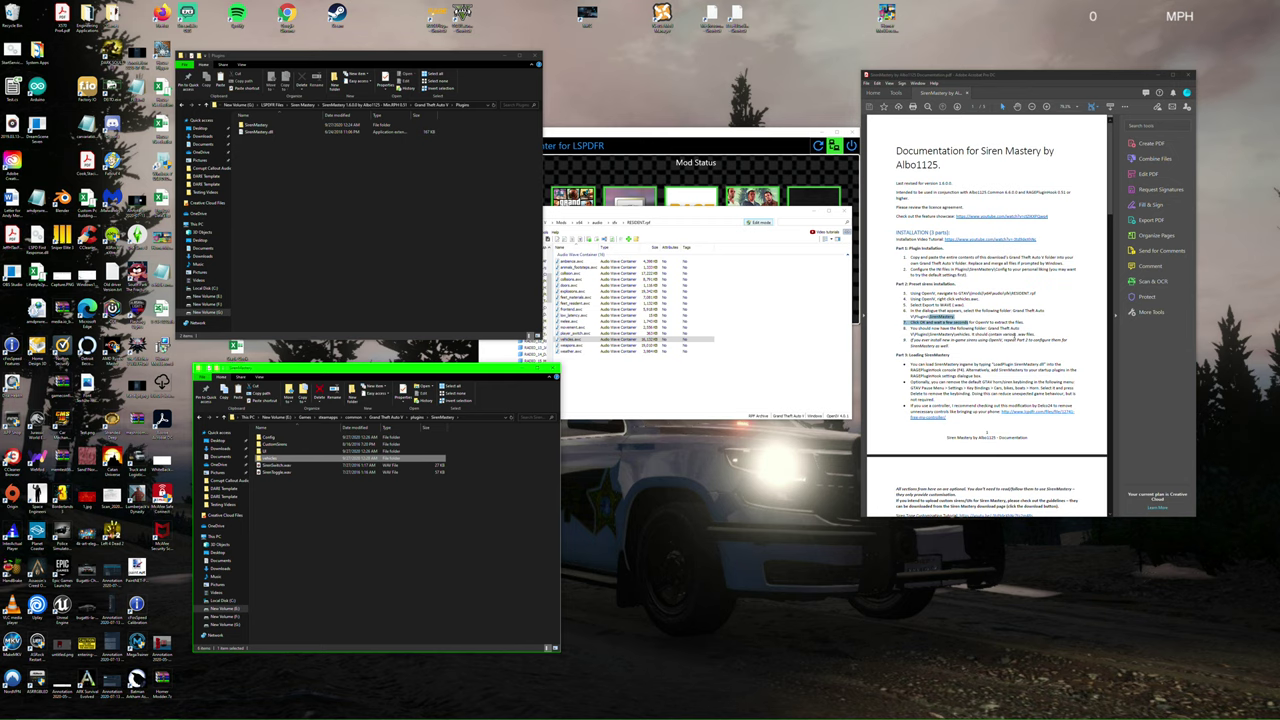
Step: Read the documentation's note on newly installed in-game sirens and the Part 3 instructions for loading SirenMastery
{"action": "left_click", "coordinate": [1024, 334]}
{"action": "left_click_drag", "start_coordinate": [913, 341], "coordinate": [950, 343]}
{"action": "left_click", "coordinate": [957, 344]}
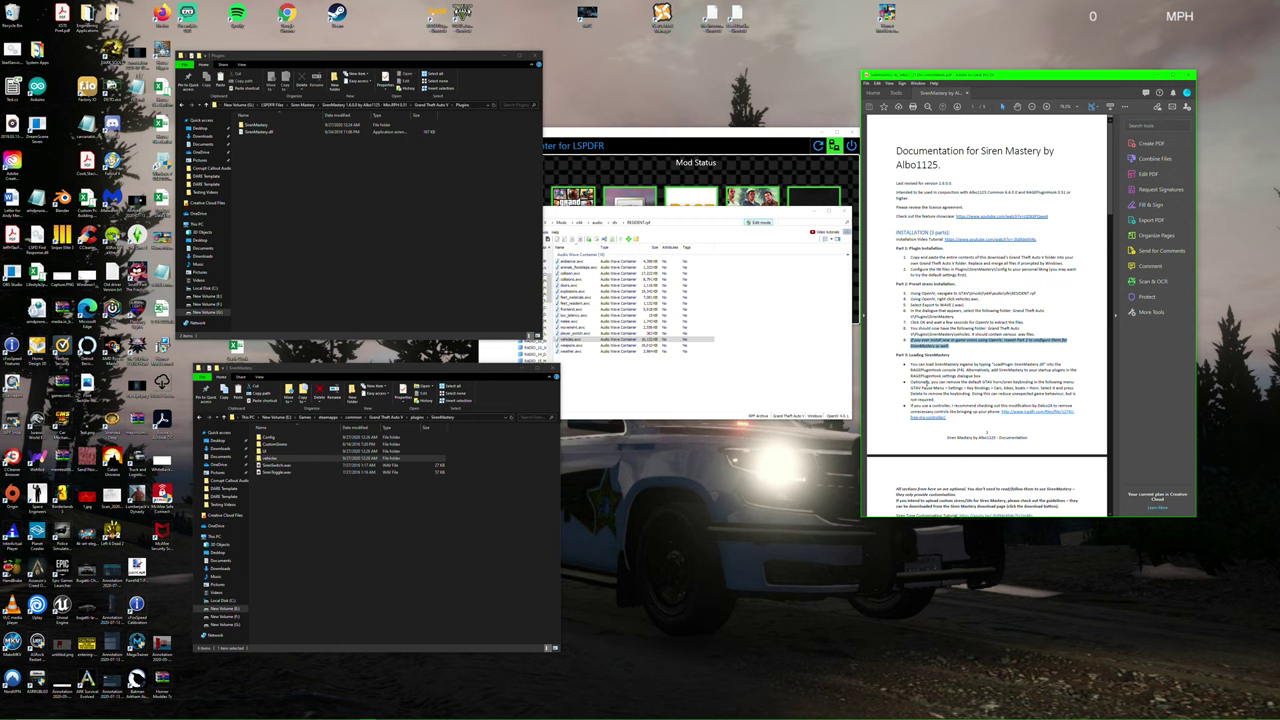
{"action": "left_click_drag", "start_coordinate": [910, 365], "coordinate": [1062, 366]}
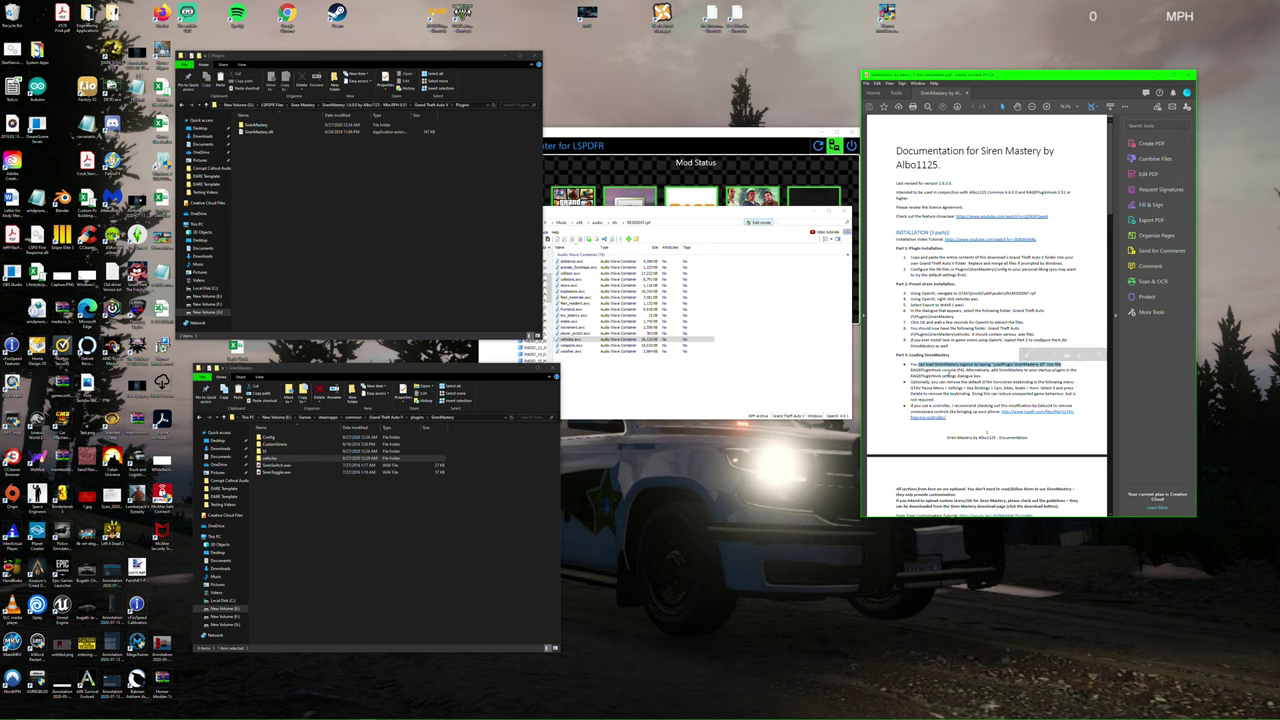
{"action": "left_click_drag", "start_coordinate": [911, 370], "coordinate": [1078, 371]}
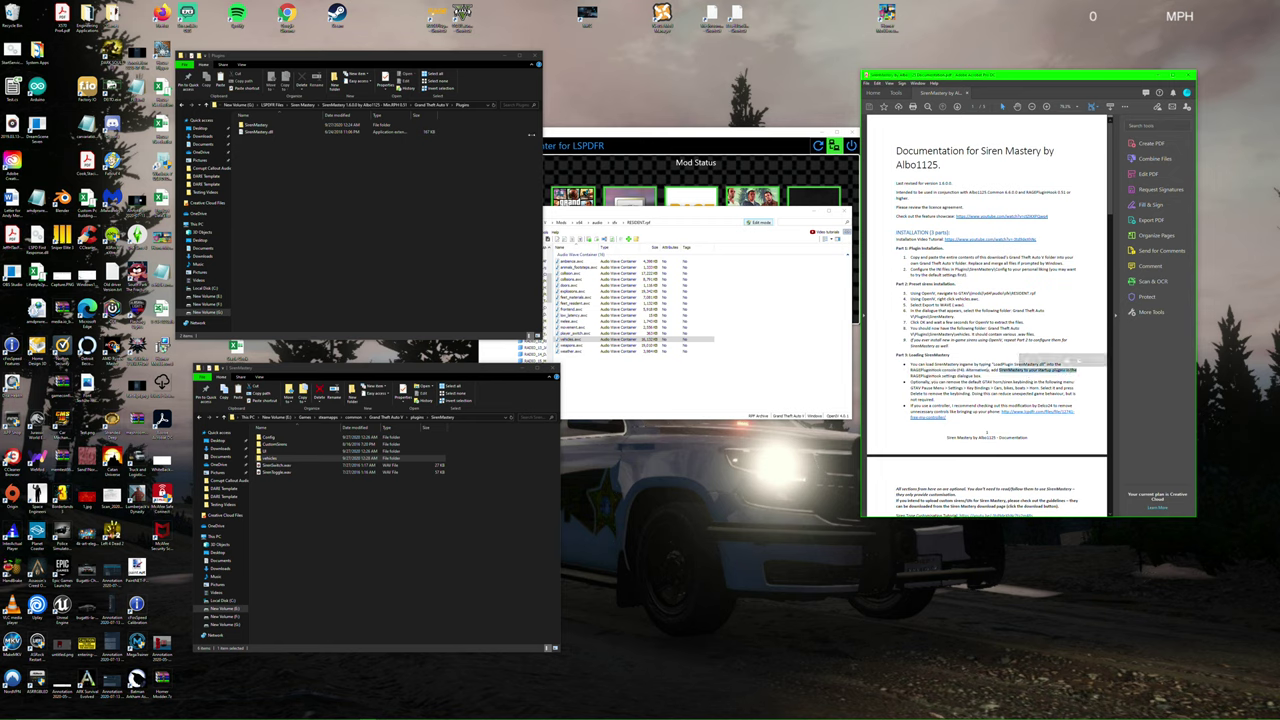
Step: Open the RAGE Plugin Hook settings, set SirenMastery to load on startup, and save and launch the game
{"action": "left_click", "coordinate": [619, 135]}
{"action": "mouse_move", "coordinate": [690, 222]}
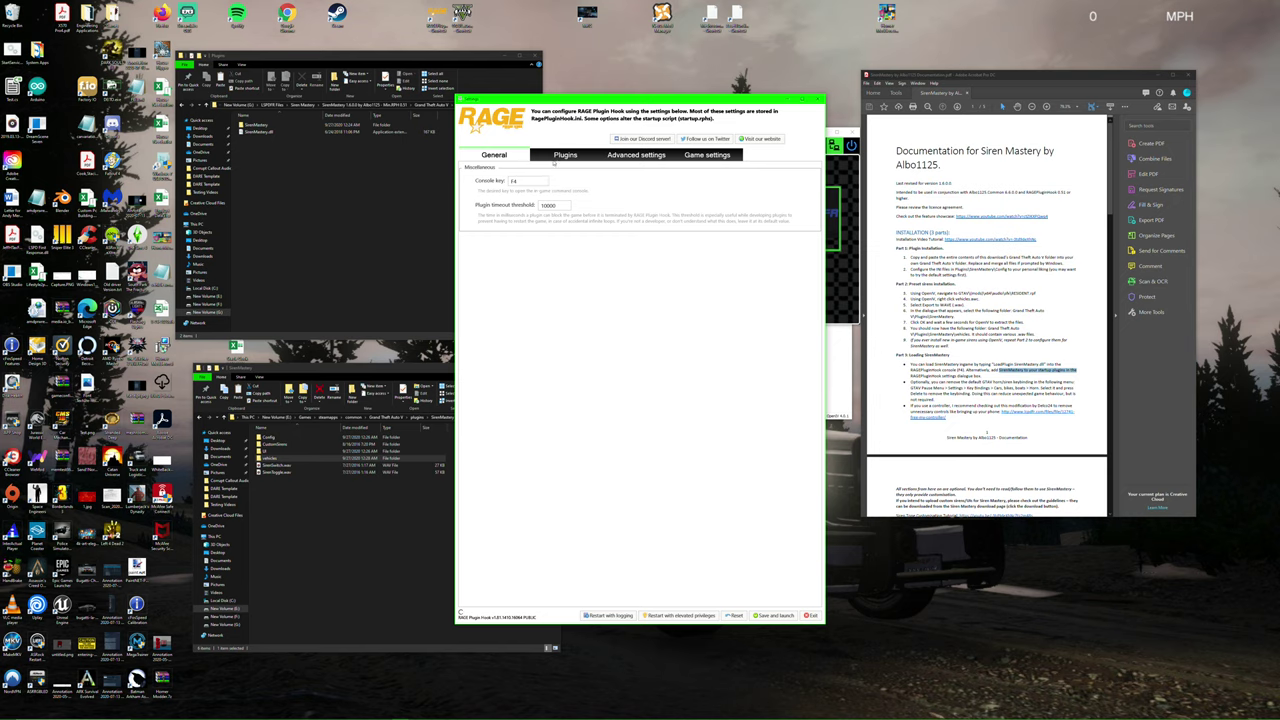
{"action": "left_click", "coordinate": [565, 154]}
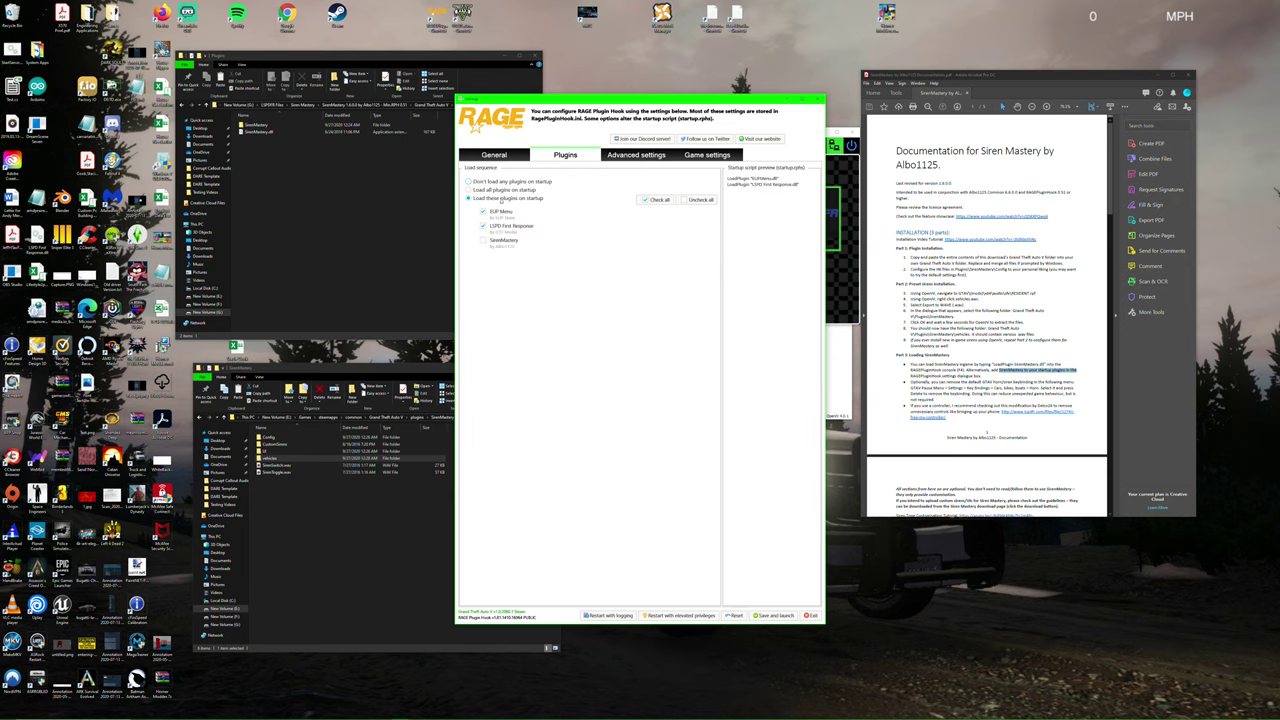
{"action": "left_click", "coordinate": [484, 241]}
{"action": "left_click", "coordinate": [484, 241]}
{"action": "left_click", "coordinate": [781, 615]}
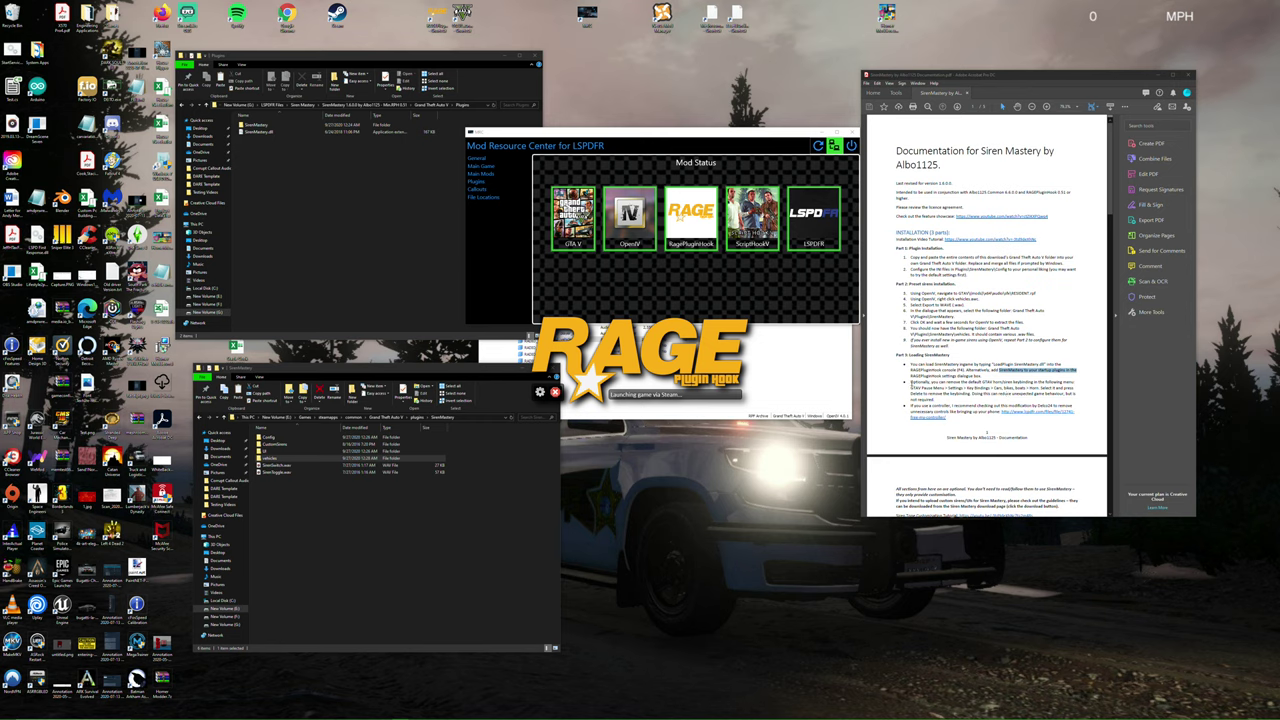
Step: Read the documentation's optional notes on removing the default GTA V horn keybinding and using a controller
{"action": "left_click_drag", "start_coordinate": [913, 382], "coordinate": [979, 406]}
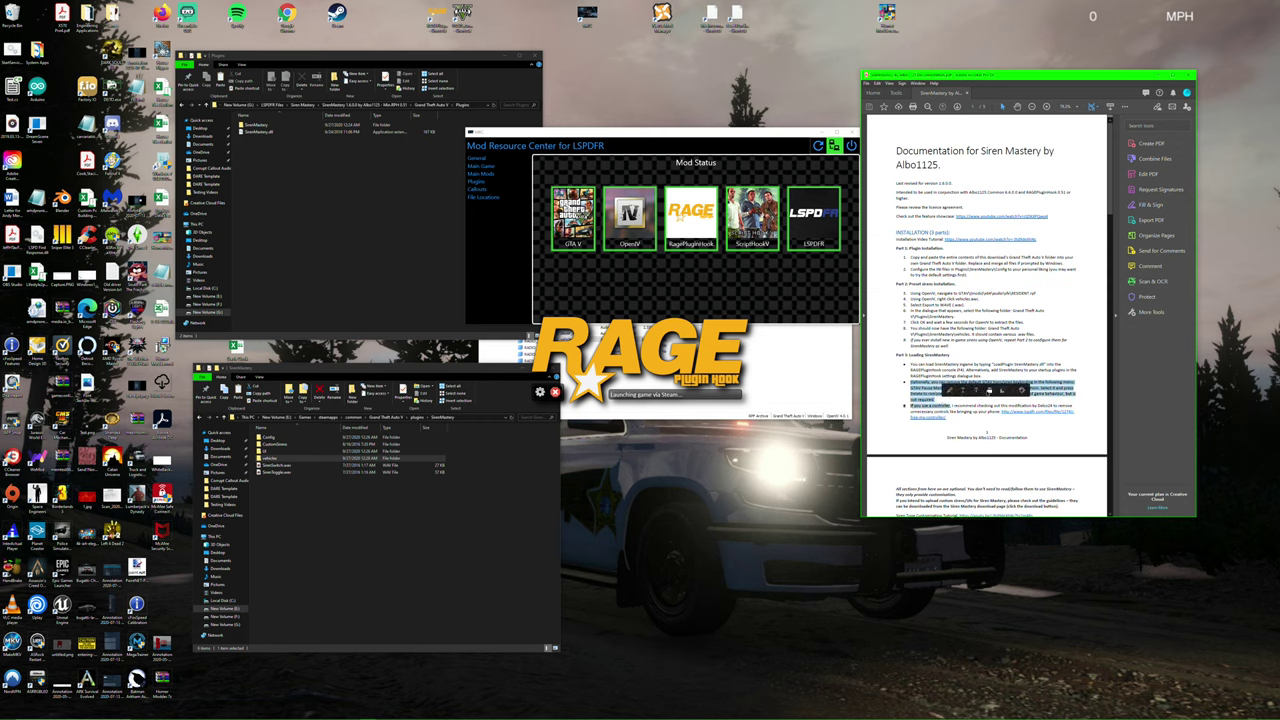
{"action": "left_click", "coordinate": [1008, 382]}
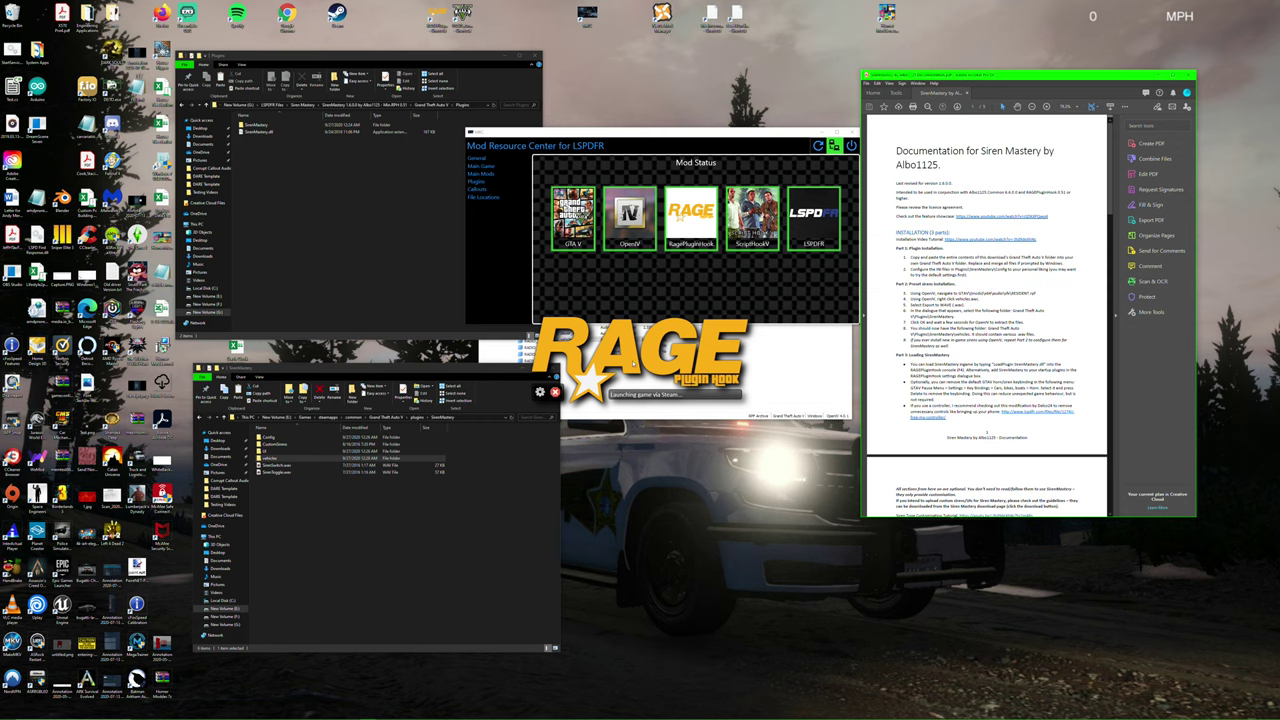
Step: Close the Mod Resource Center, the download's Plugins folder and OpenIV, and move the game's SirenMastery folder window away from the launch splash
{"action": "left_click", "coordinate": [555, 132]}
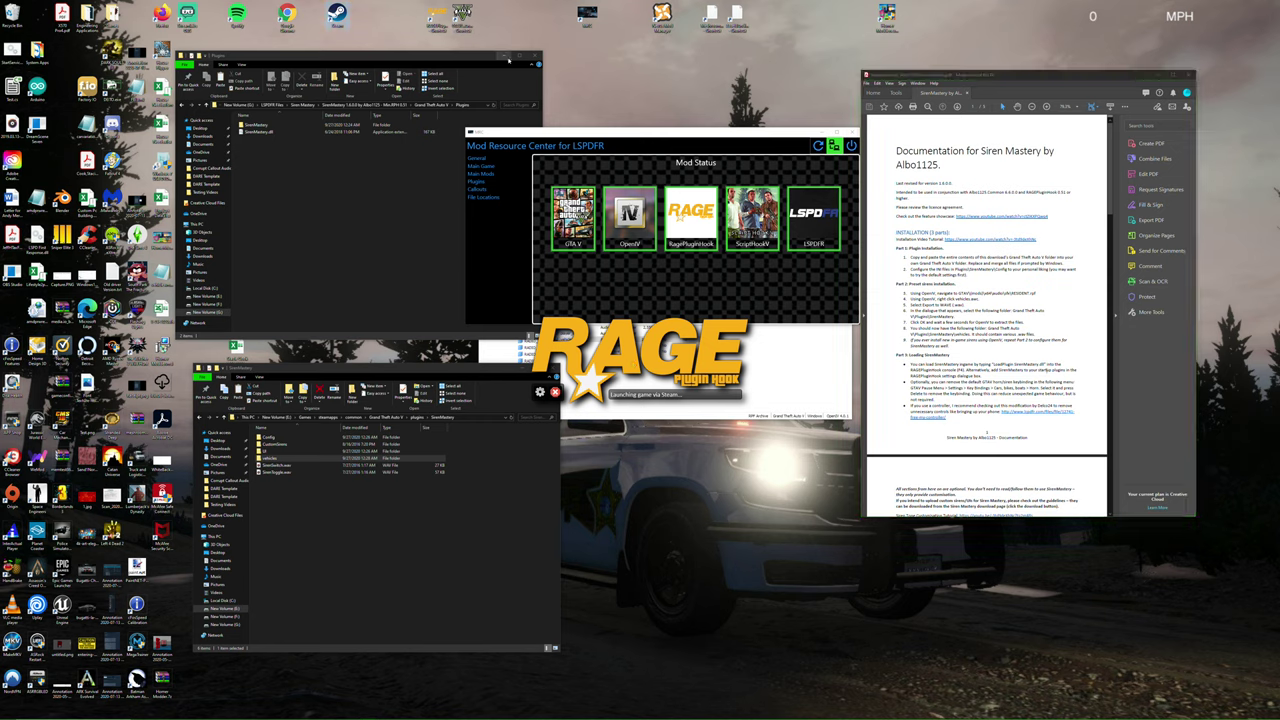
{"action": "left_click", "coordinate": [851, 145]}
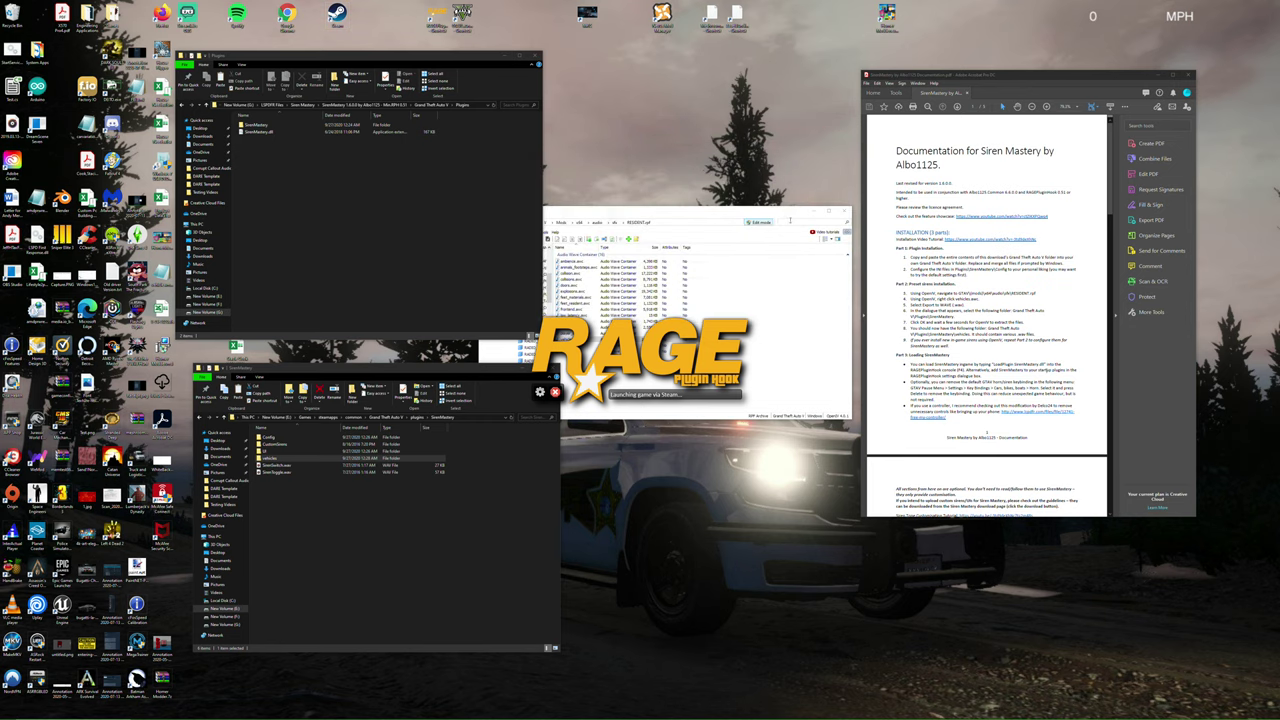
{"action": "left_click", "coordinate": [535, 55]}
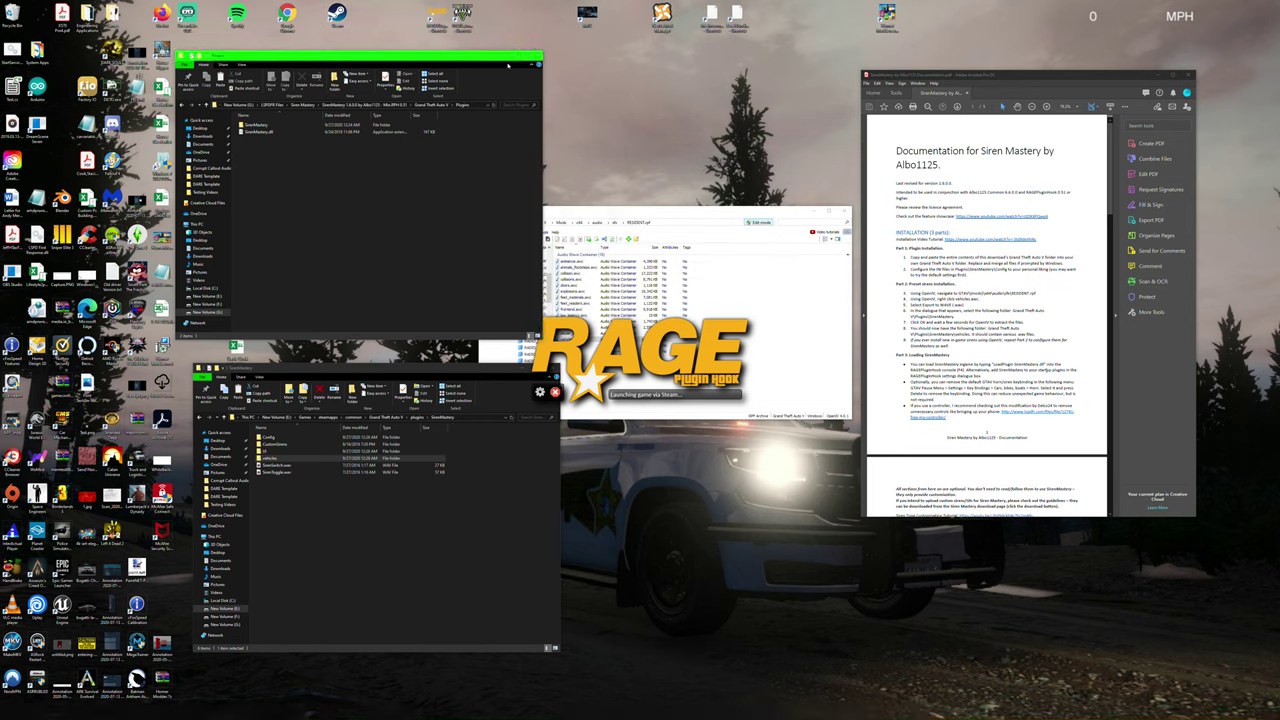
{"action": "left_click", "coordinate": [845, 211]}
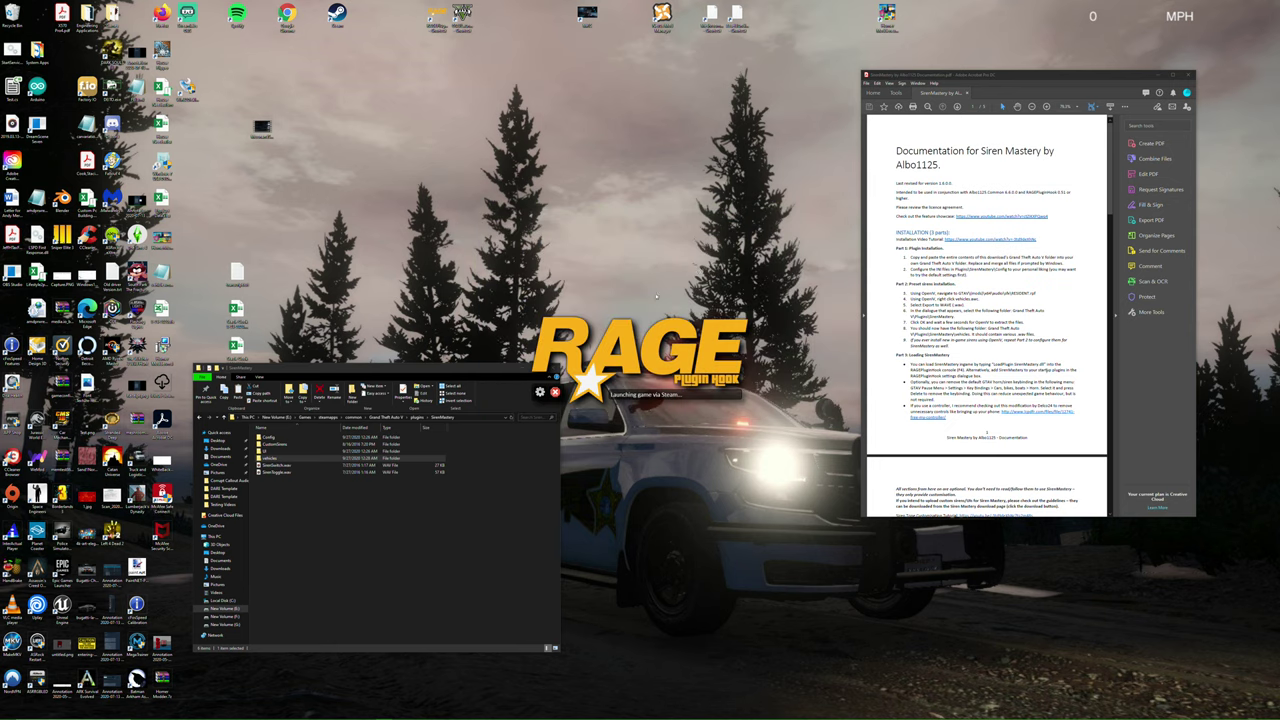
{"action": "left_click_drag", "start_coordinate": [445, 369], "coordinate": [393, 358]}
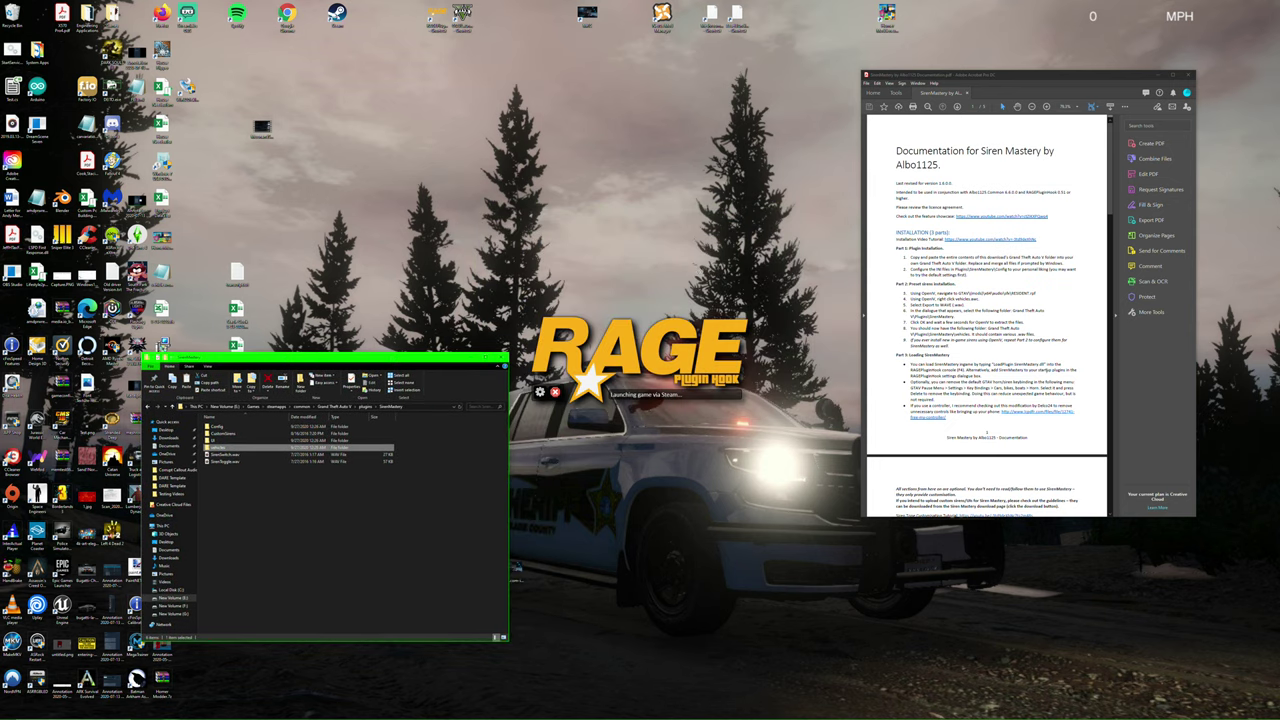
Step: Open Task Manager and place its window over the SirenMastery folder window
{"action": "mouse_move", "coordinate": [270, 715]}
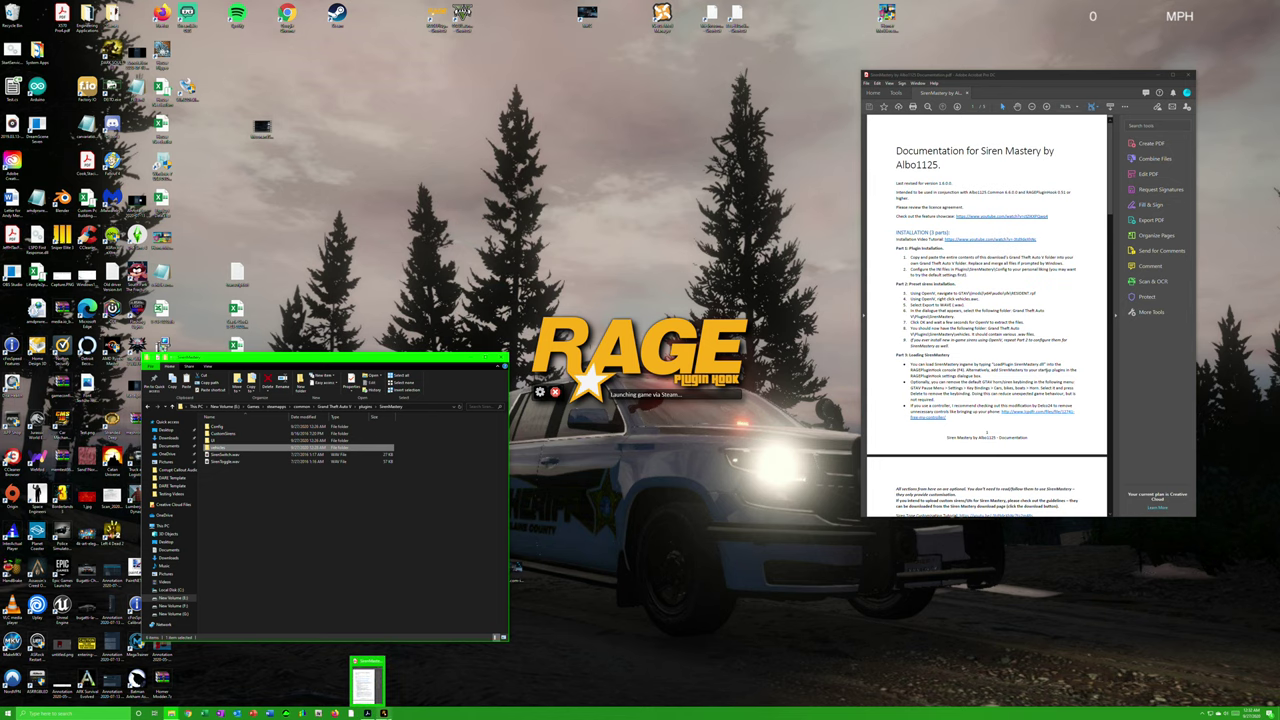
{"action": "left_click", "coordinate": [384, 713]}
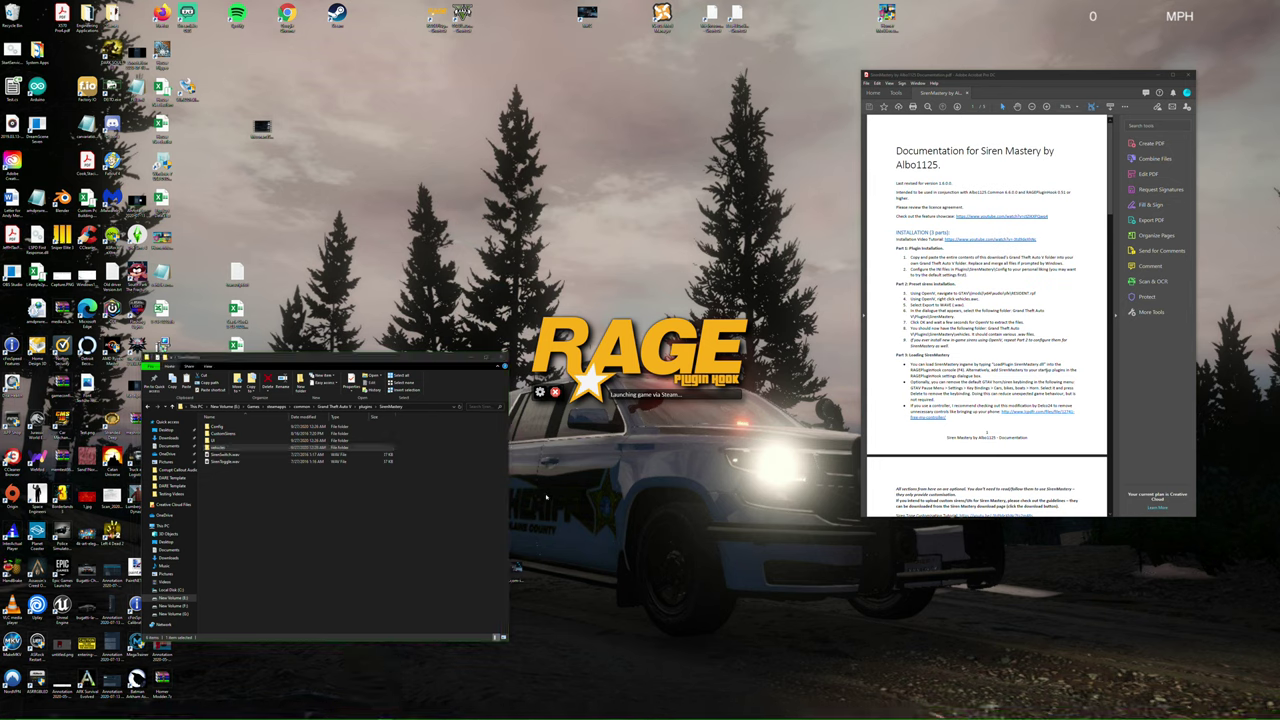
{"action": "right_click", "coordinate": [424, 712]}
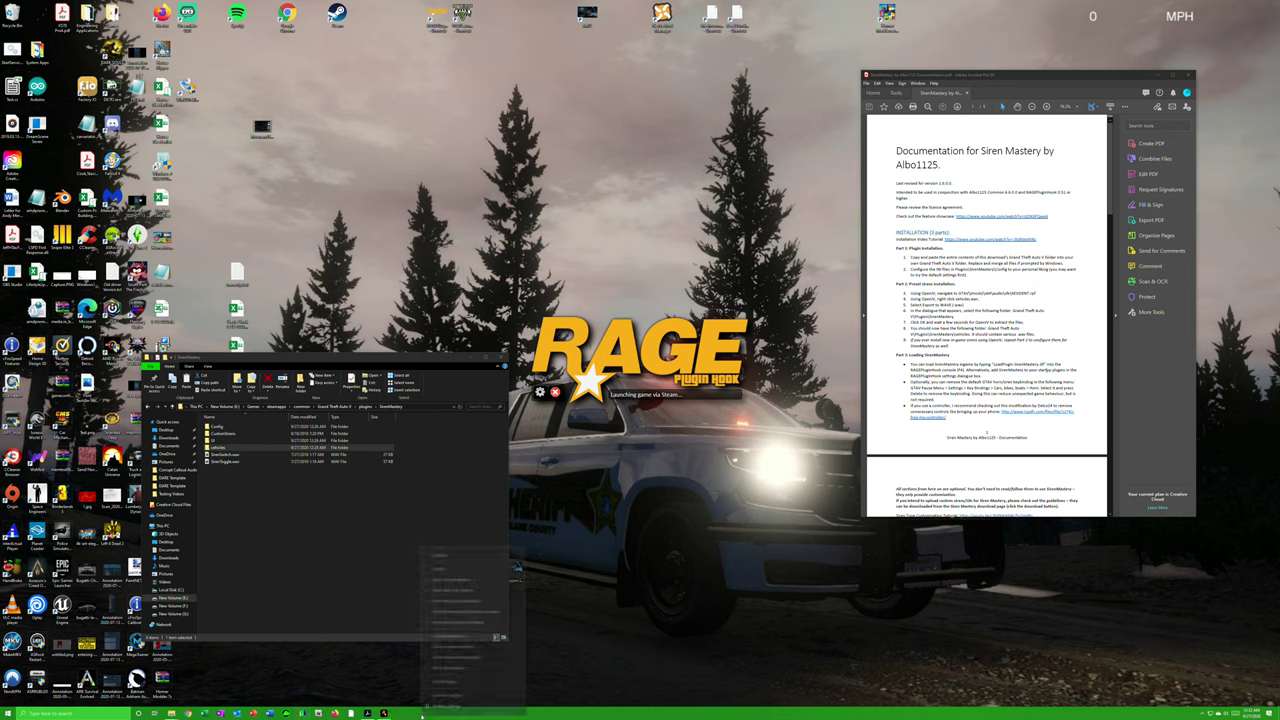
{"action": "left_click", "coordinate": [444, 683]}
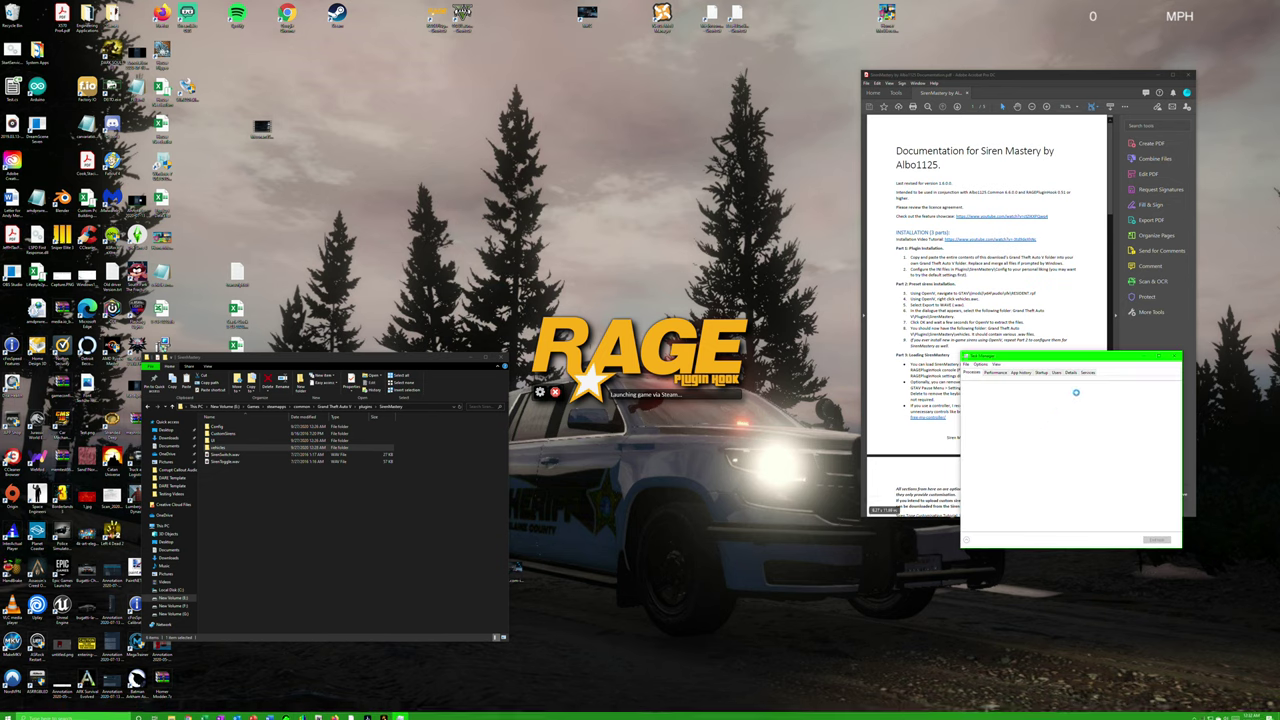
{"action": "left_click_drag", "start_coordinate": [1030, 356], "coordinate": [360, 376]}
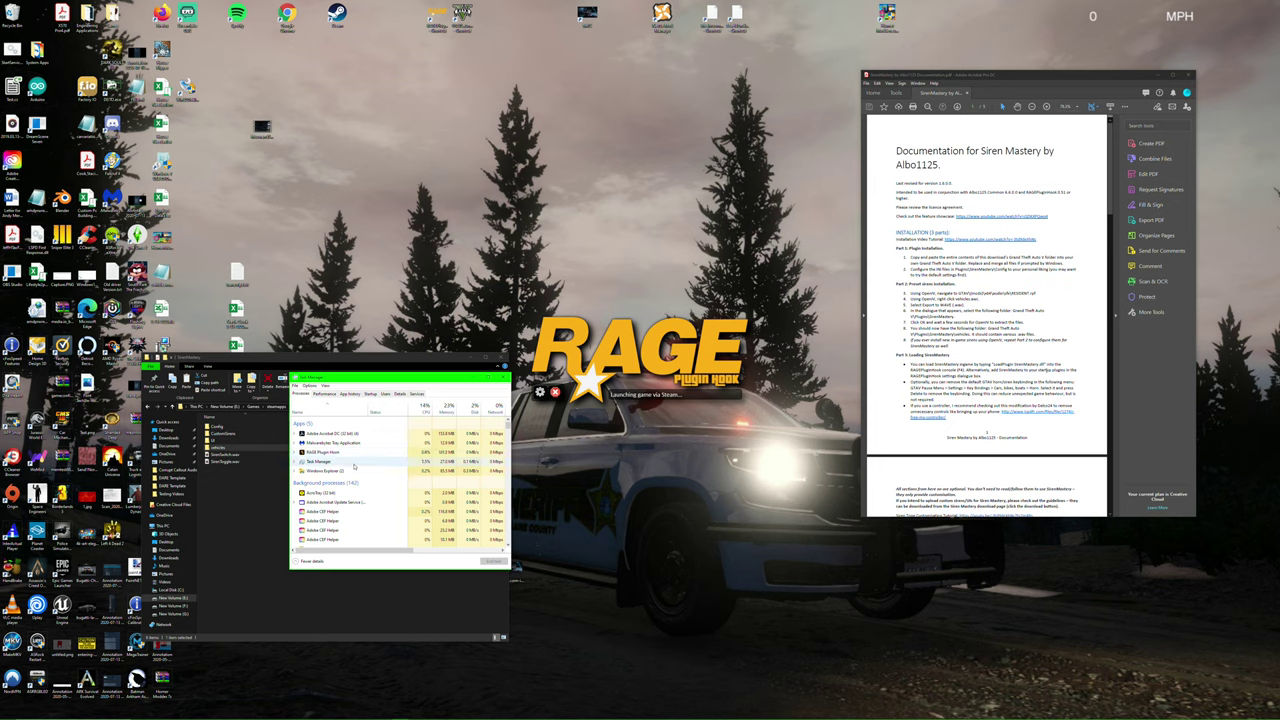
Step: Find the Steam Client Bootstrapper process in Task Manager, end its task and close Task Manager
{"action": "scroll", "coordinate": [355, 465], "scroll_direction": "down", "scroll_amount": 5}
{"action": "scroll", "coordinate": [358, 477], "scroll_direction": "down", "scroll_amount": 10}
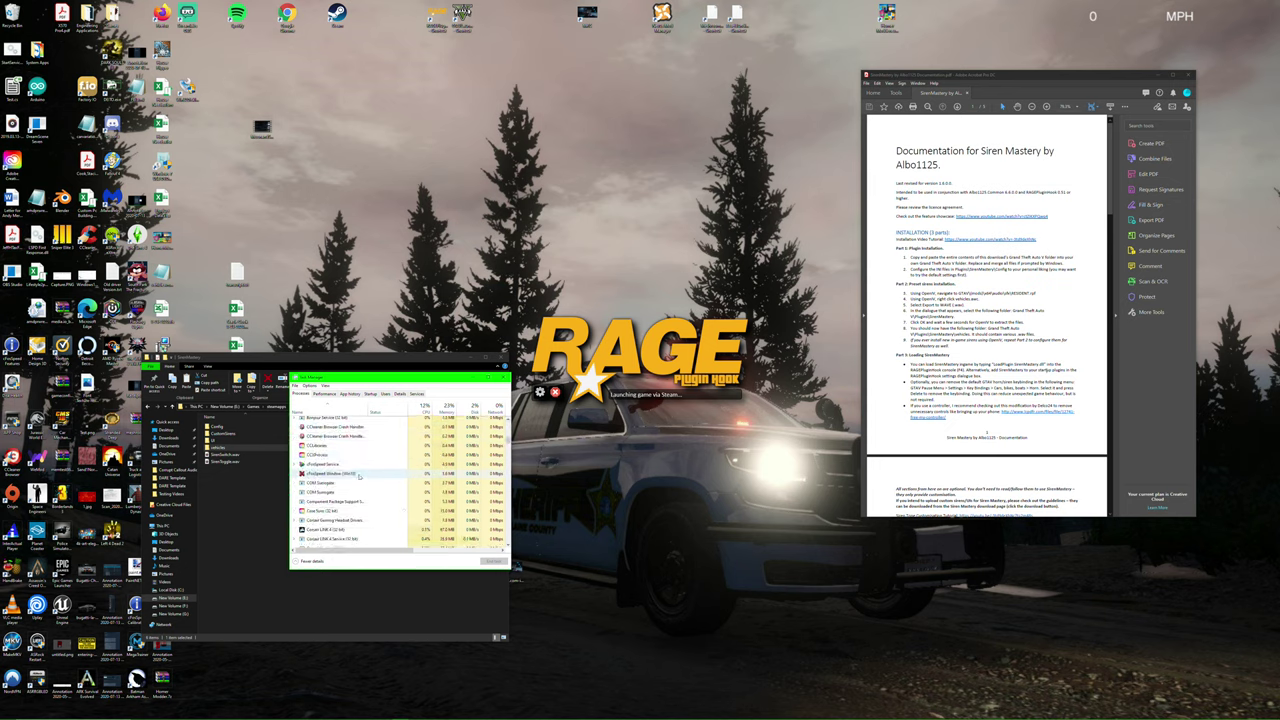
{"action": "scroll", "coordinate": [358, 477], "scroll_direction": "down", "scroll_amount": 10}
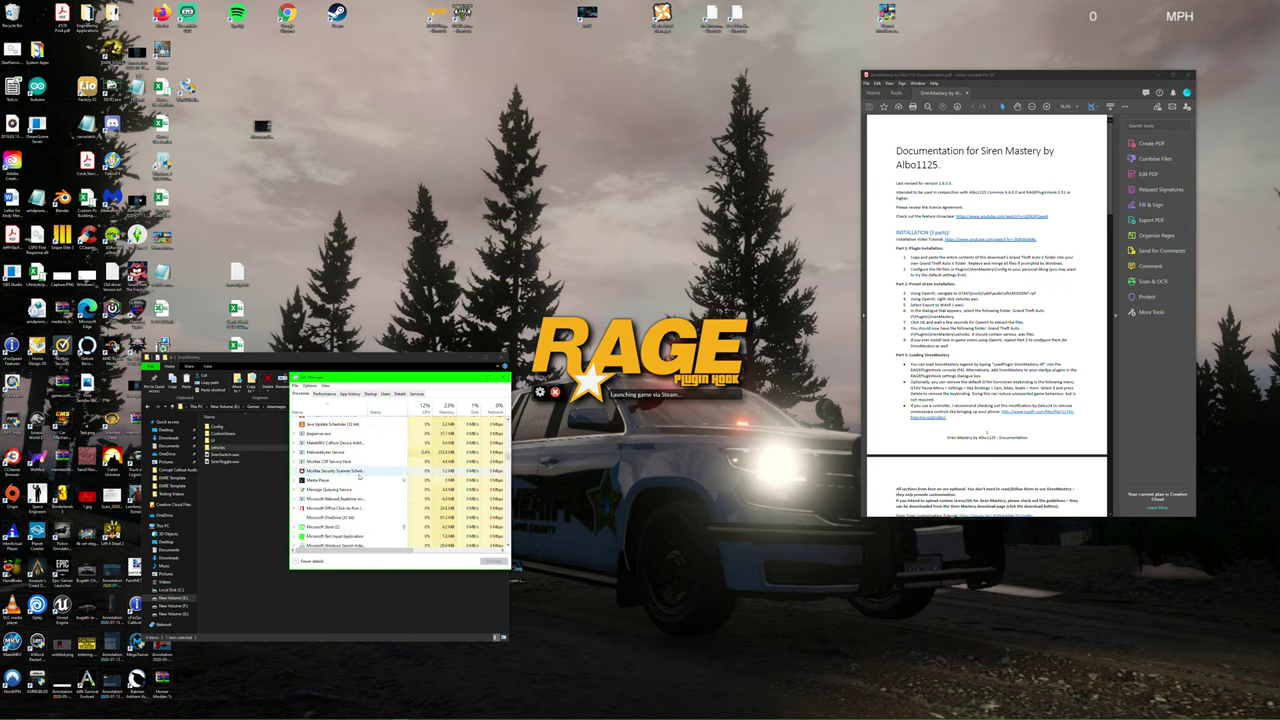
{"action": "scroll", "coordinate": [357, 458], "scroll_direction": "down", "scroll_amount": 10}
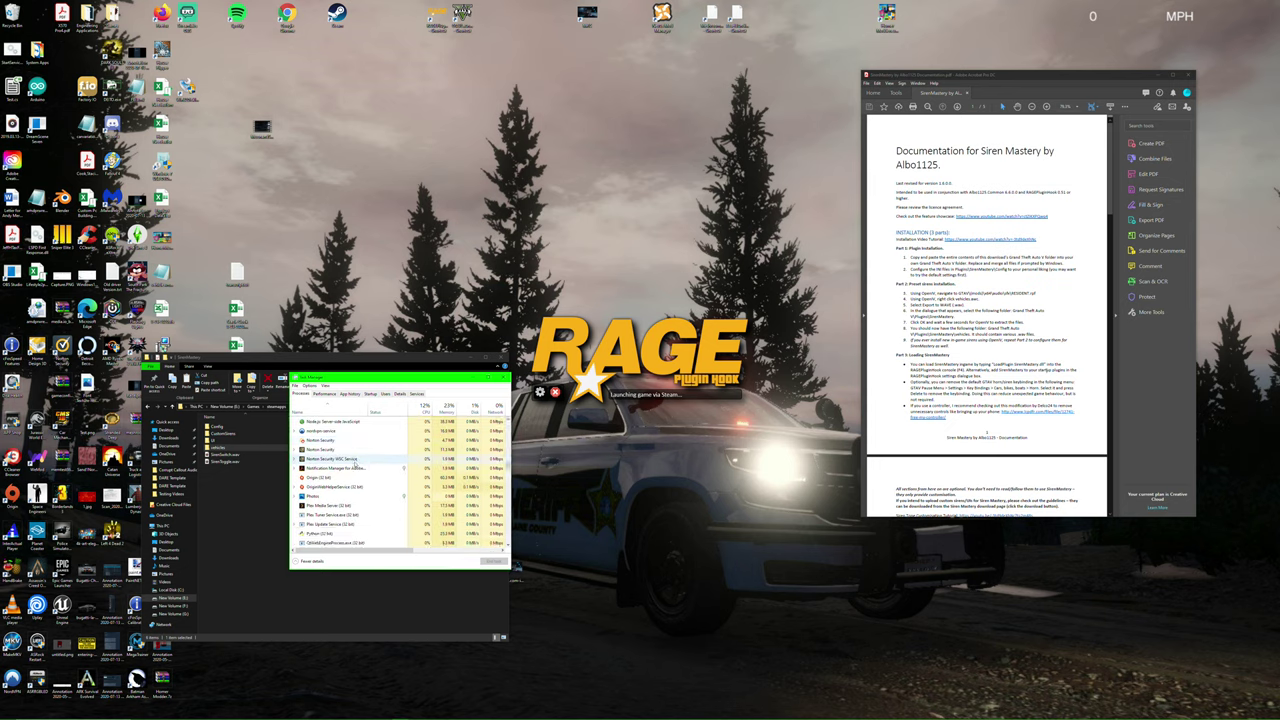
{"action": "scroll", "coordinate": [334, 470], "scroll_direction": "down", "scroll_amount": 10}
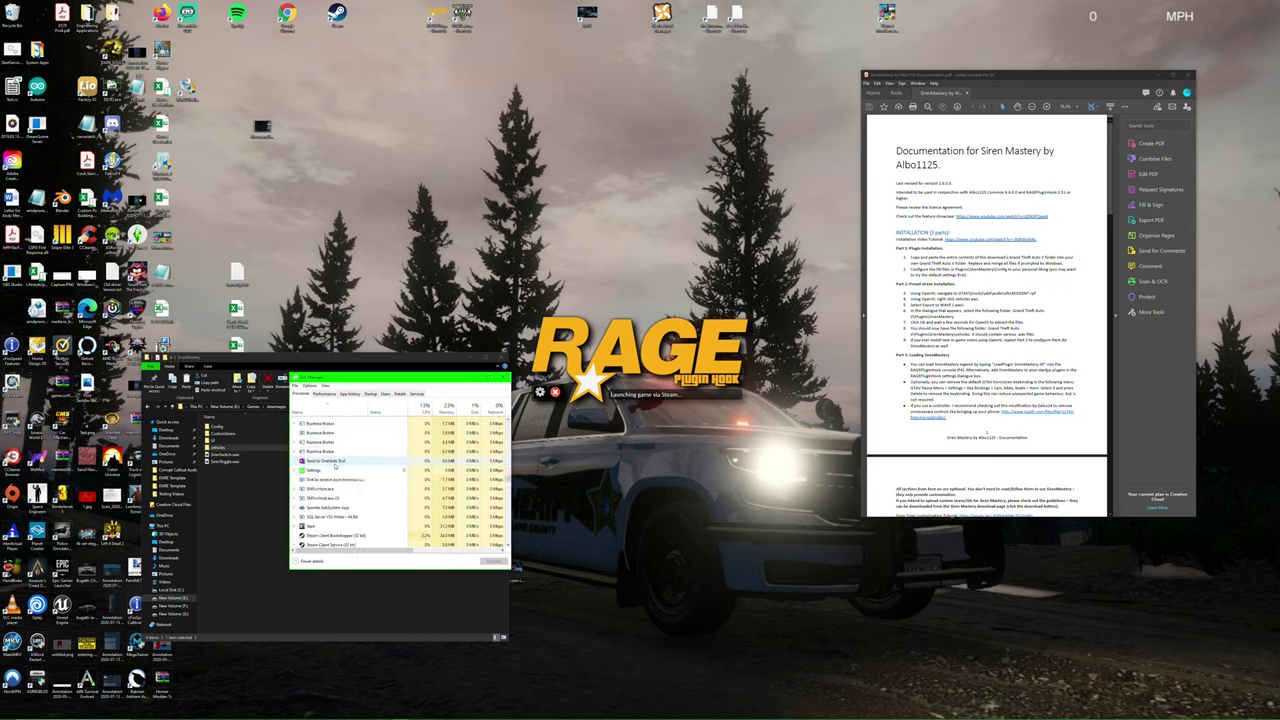
{"action": "right_click", "coordinate": [336, 476]}
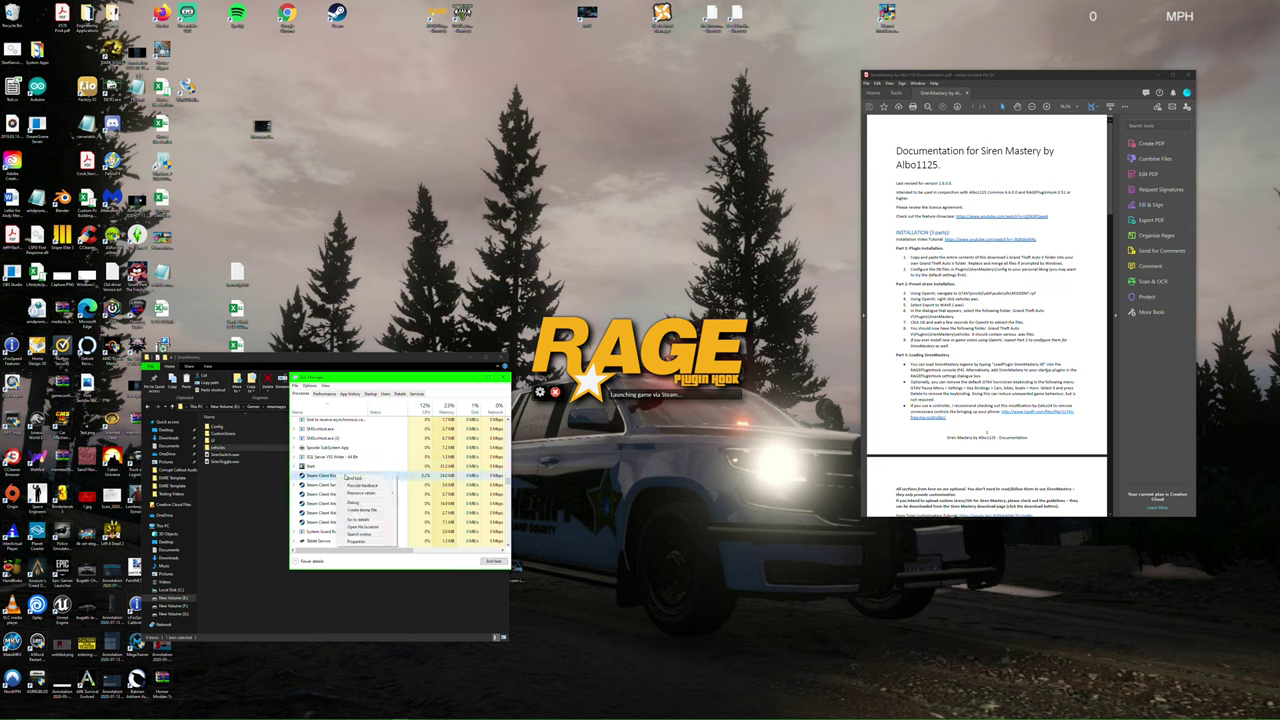
{"action": "left_click", "coordinate": [352, 480]}
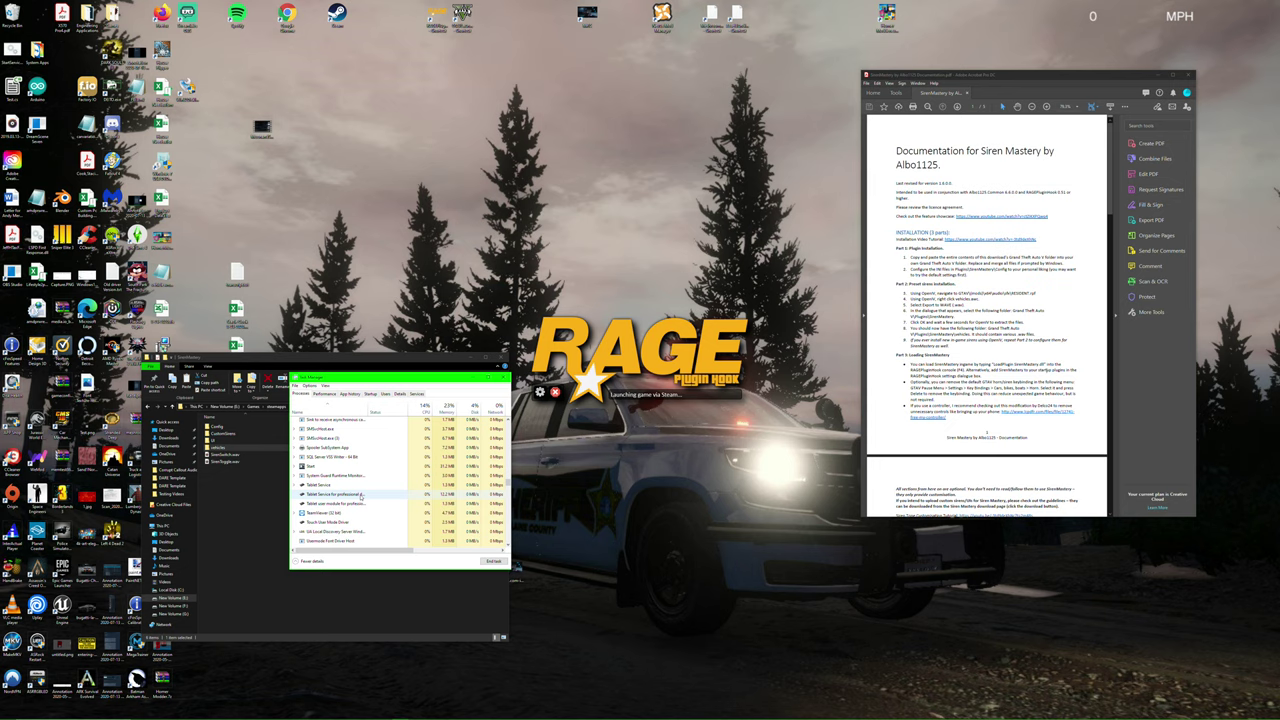
{"action": "left_click", "coordinate": [473, 378]}
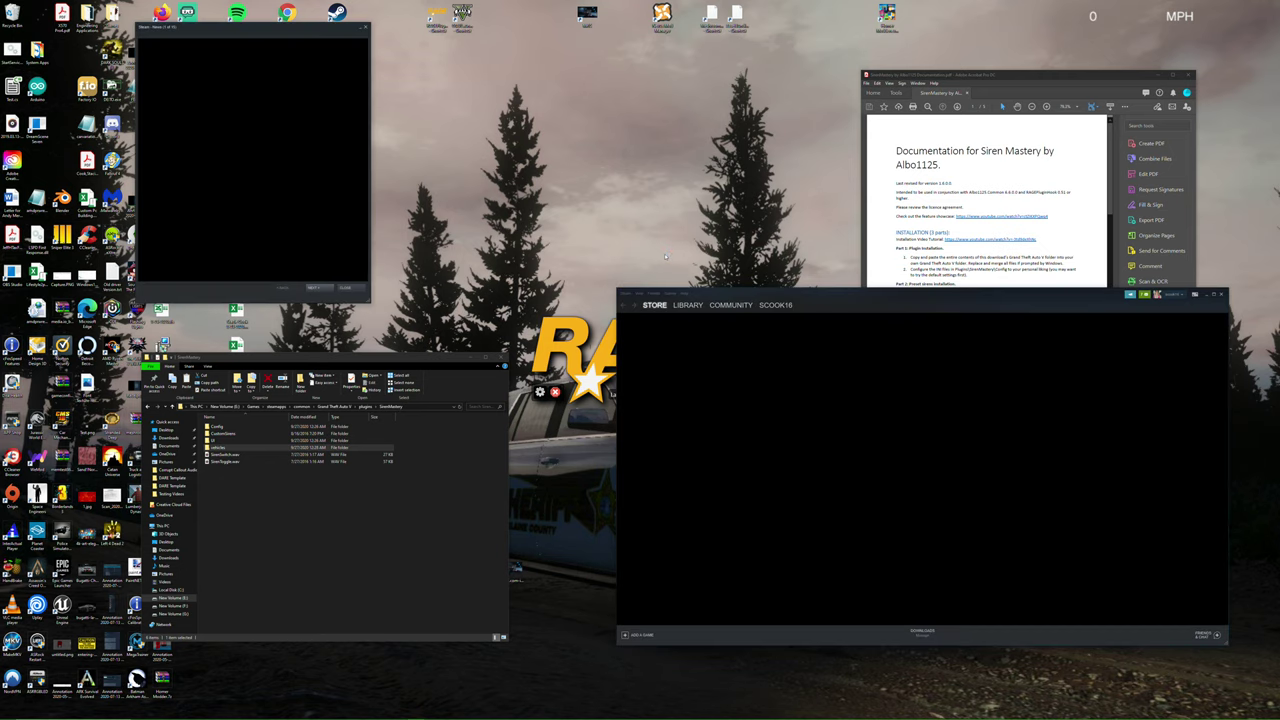
Step: Dismiss Steam's store and news windows and move the Mod Resource Center window above the SirenMastery folder window
{"action": "left_click", "coordinate": [1212, 295]}
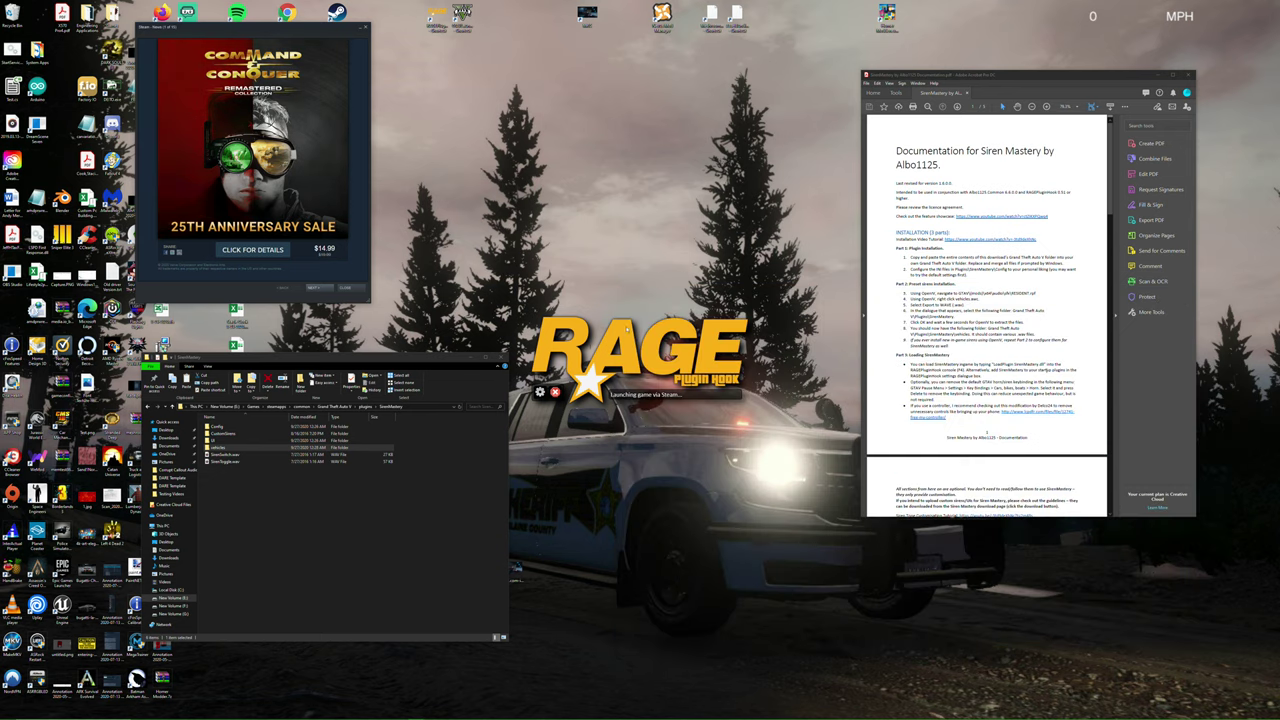
{"action": "left_click", "coordinate": [365, 27]}
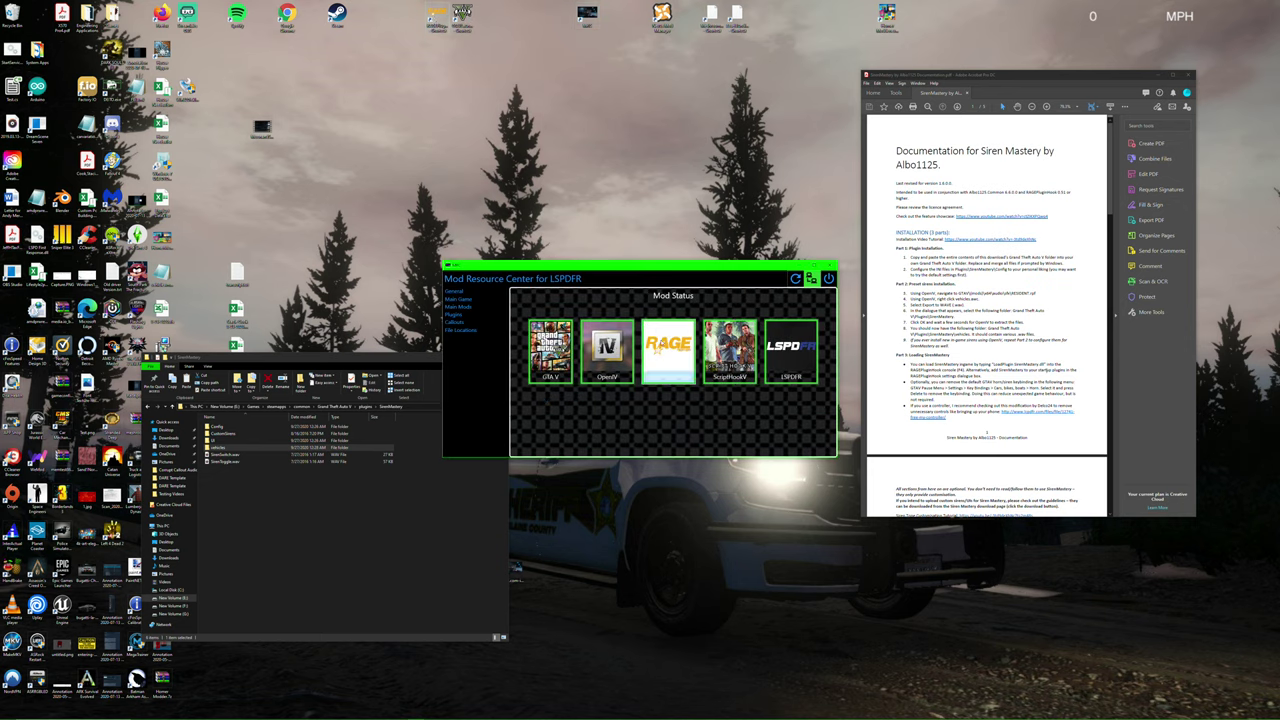
{"action": "left_click_drag", "start_coordinate": [684, 270], "coordinate": [352, 148]}
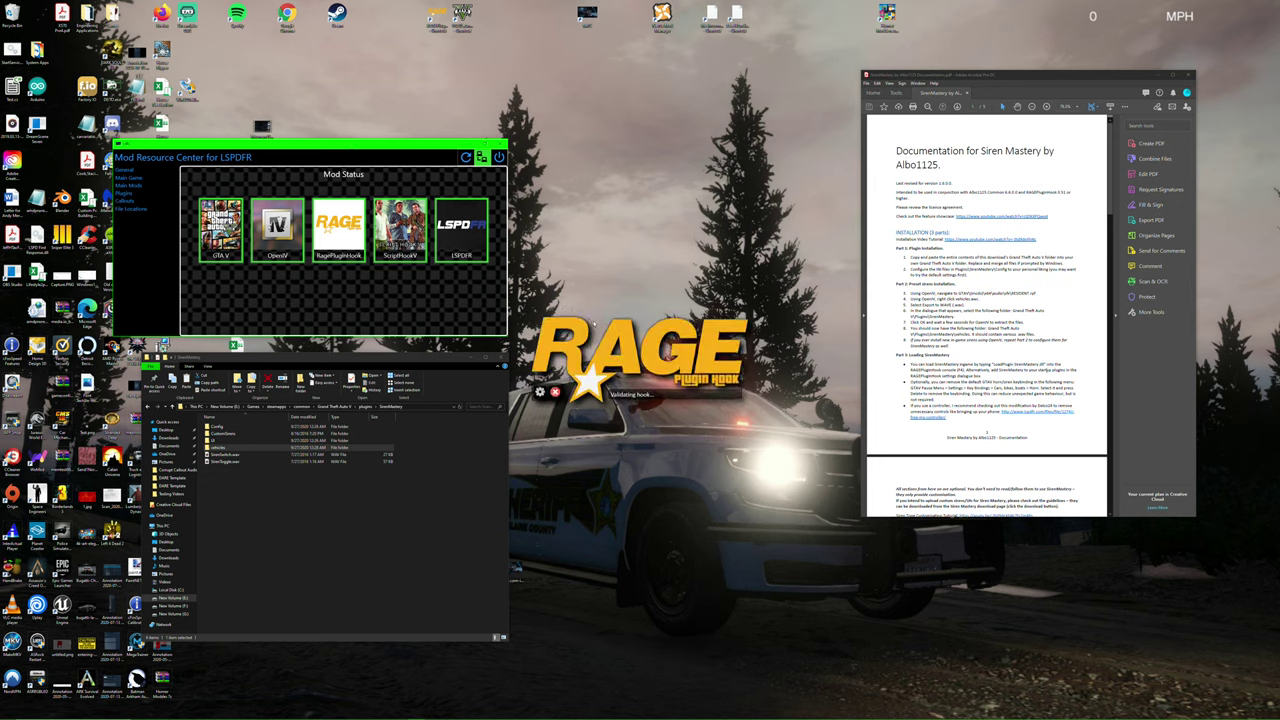